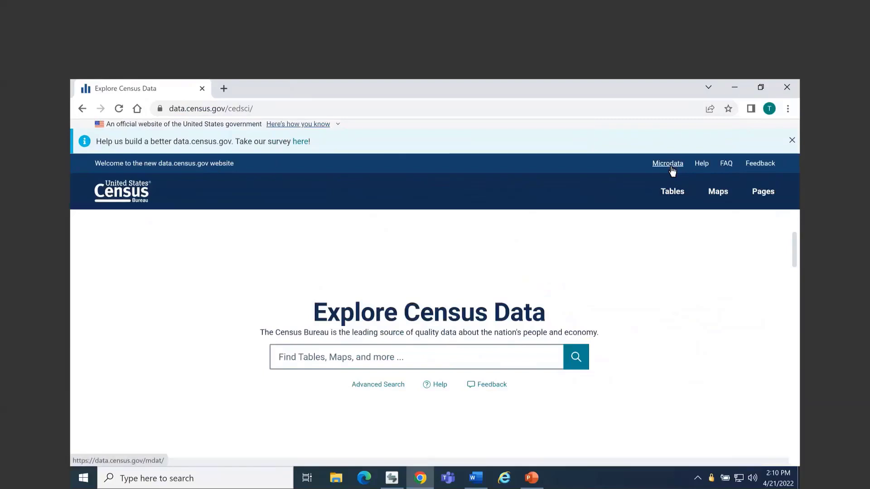
# Step: Open the microdata access tool and choose the CPS Annual Social and Economic (March) Supplement dataset
pyautogui.click(670, 164)
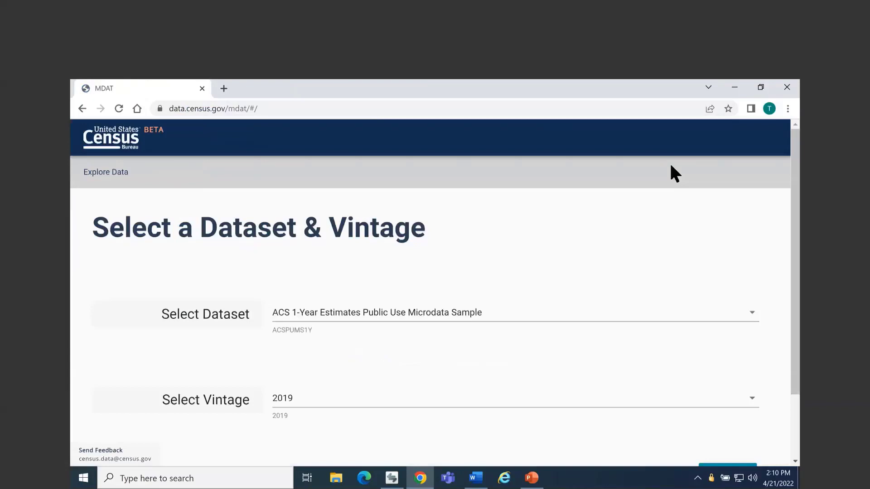
pyautogui.scroll(-1, 562, 197)
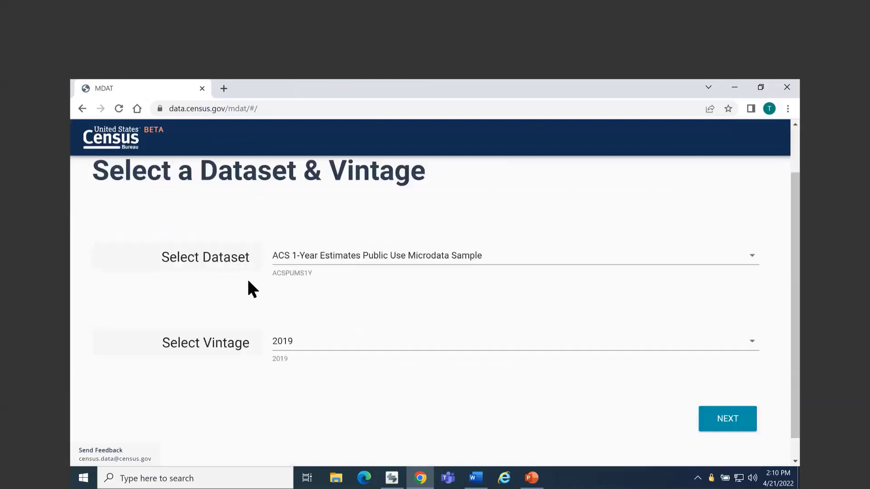
pyautogui.click(321, 266)
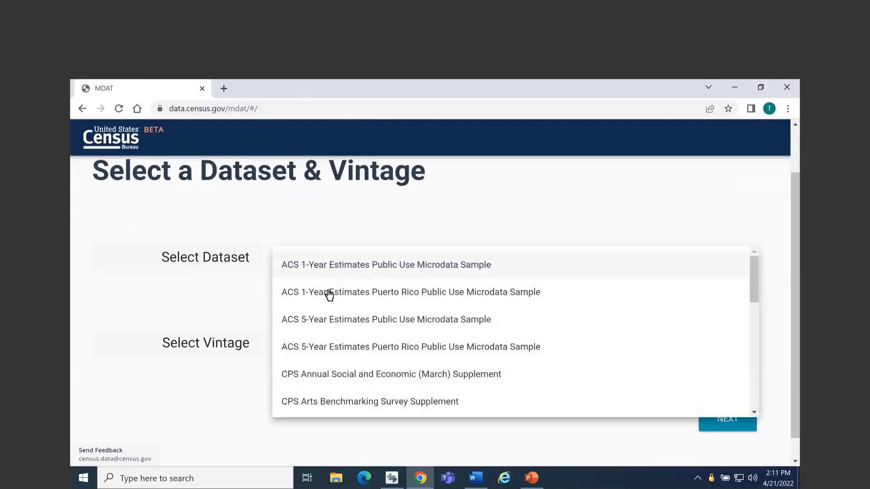
pyautogui.scroll(-1, 342, 306)
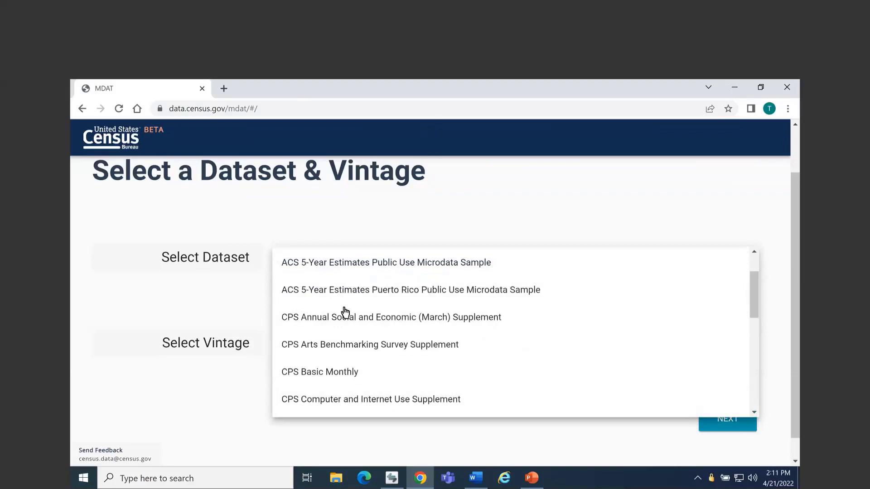
pyautogui.click(305, 320)
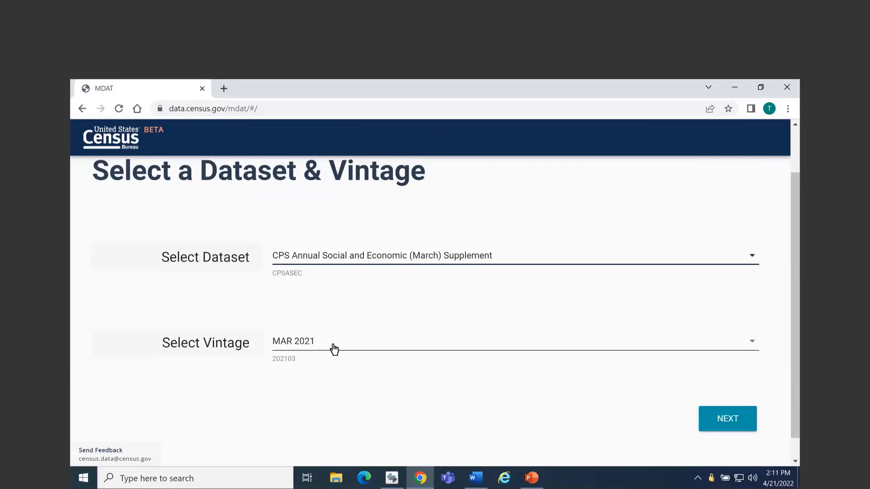
# Step: Select the MAR 2021 vintage and continue to the variable selection
pyautogui.click(334, 349)
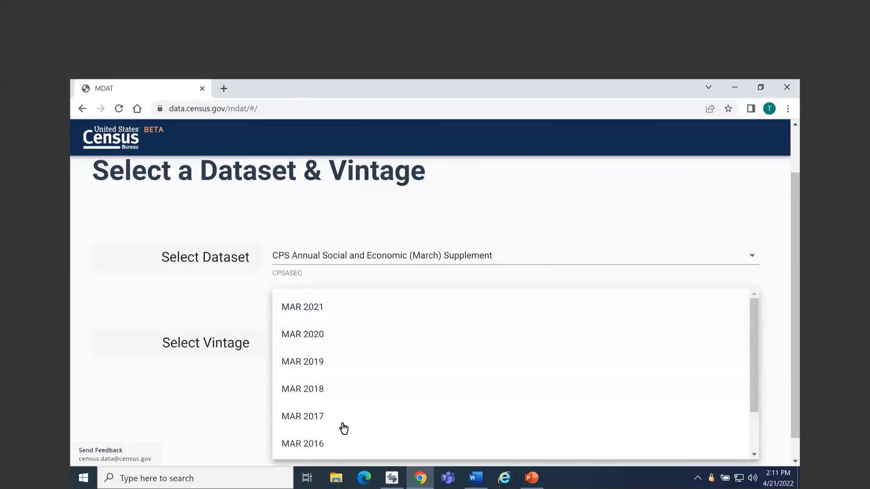
pyautogui.scroll(-2, 345, 423)
pyautogui.scroll(-1, 346, 422)
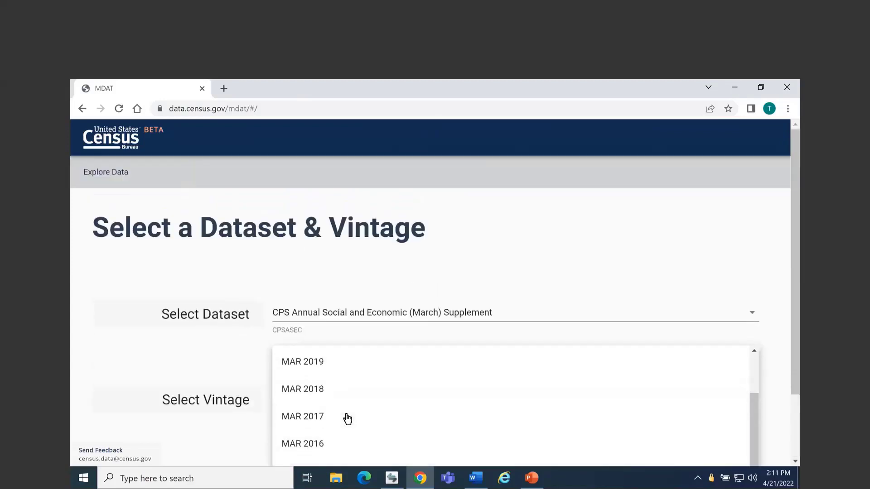
pyautogui.scroll(2, 506, 420)
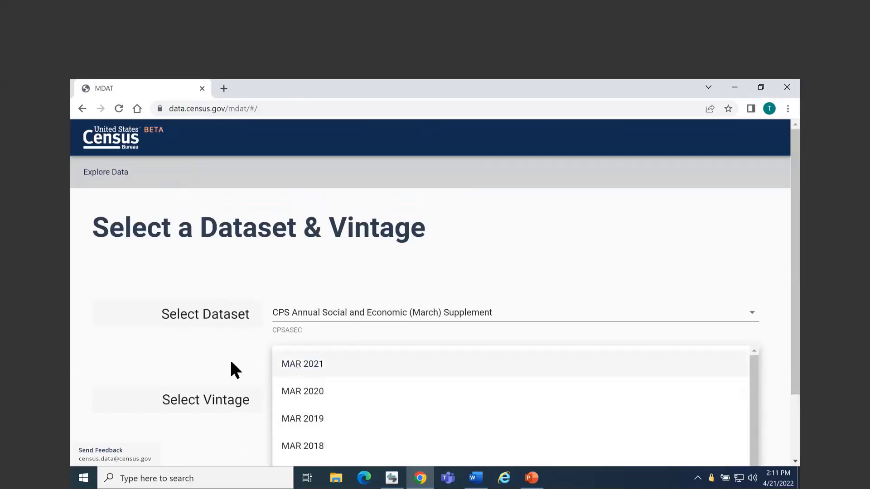
pyautogui.click(291, 364)
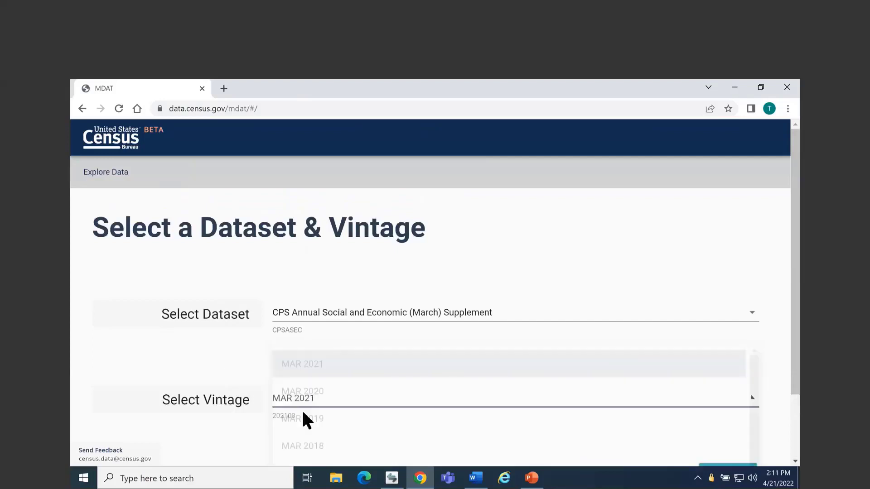
pyautogui.scroll(-1, 739, 428)
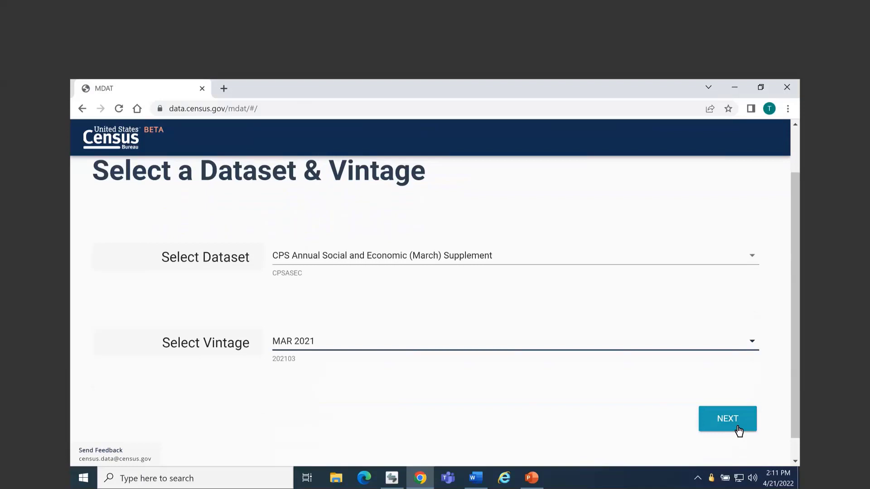
pyautogui.click(739, 431)
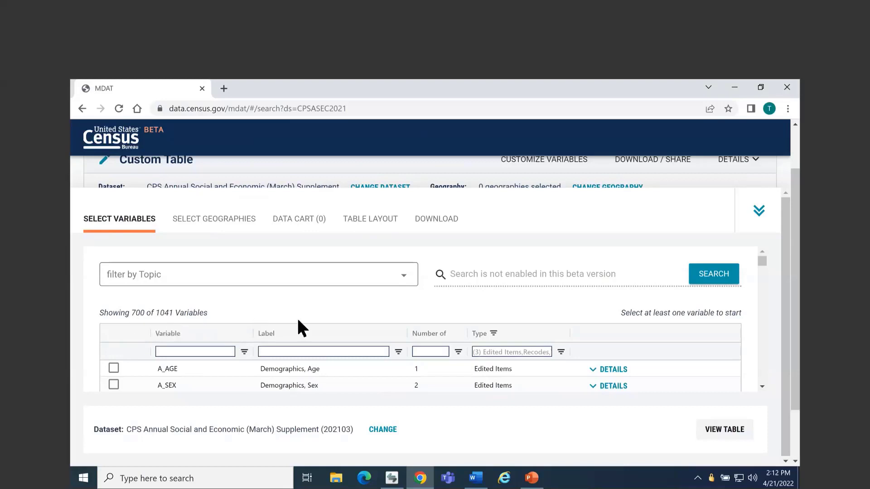
# Step: Filter the variable labels by "sex", review the A_SEX details with the Number of Values column widened, and select A_SEX
pyautogui.scroll(-1, 303, 313)
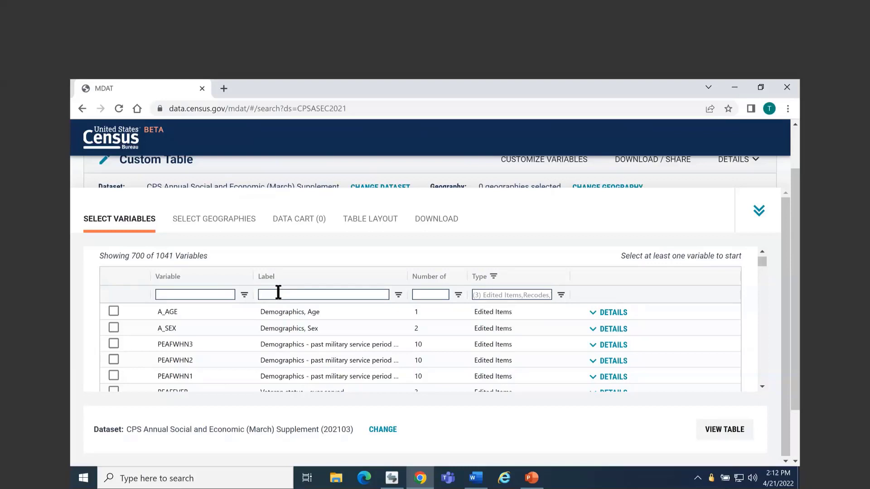
pyautogui.write('sex')
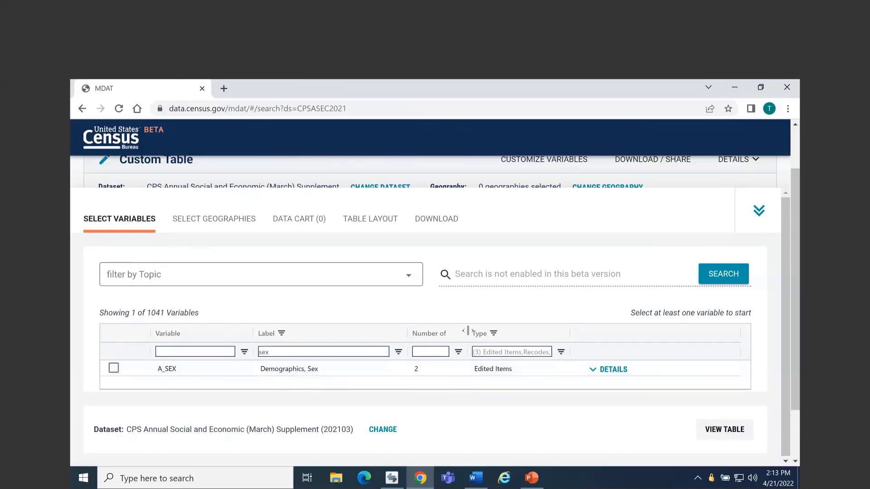
pyautogui.moveTo(507, 331); pyautogui.dragTo(508, 331)
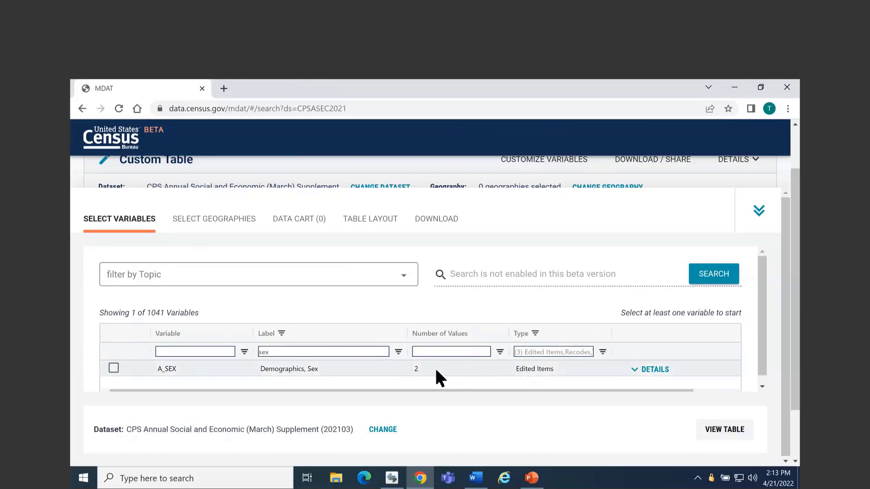
pyautogui.click(646, 373)
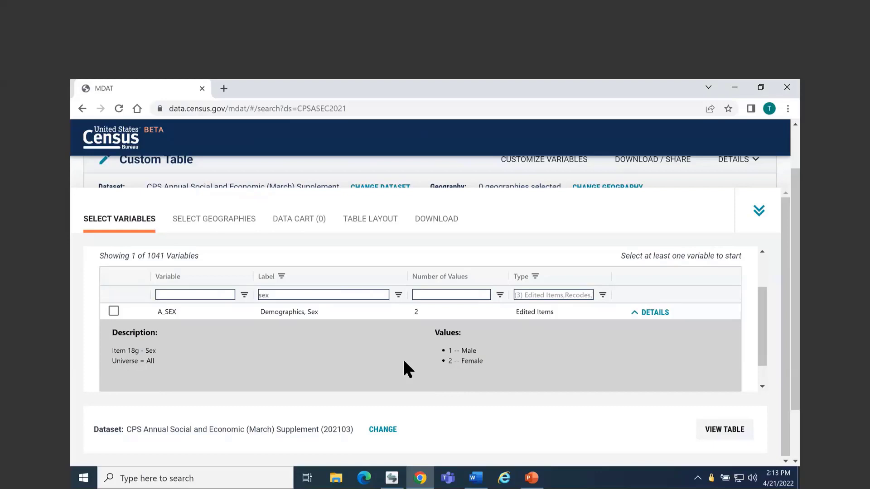
pyautogui.click(112, 310)
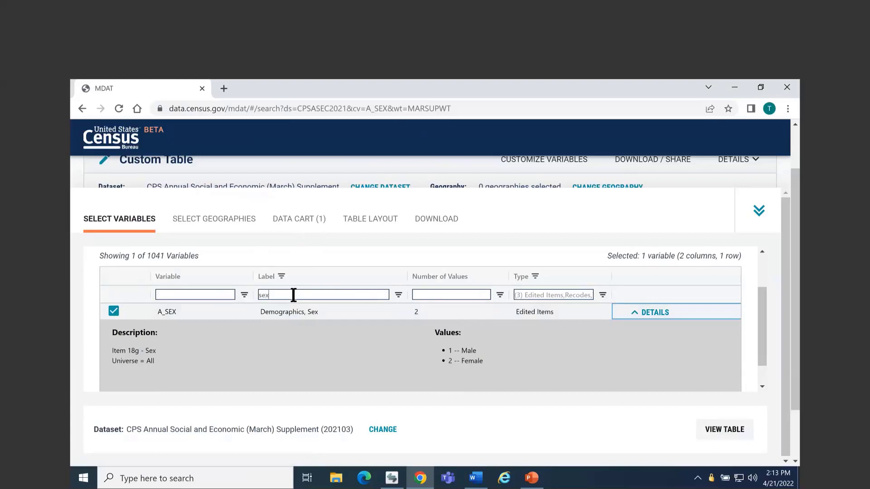
# Step: Replace the variable label filter with "disability"
pyautogui.press('BackSpace')
pyautogui.press('BackSpace')
pyautogui.press('BackSpace')
pyautogui.write('disabilty')
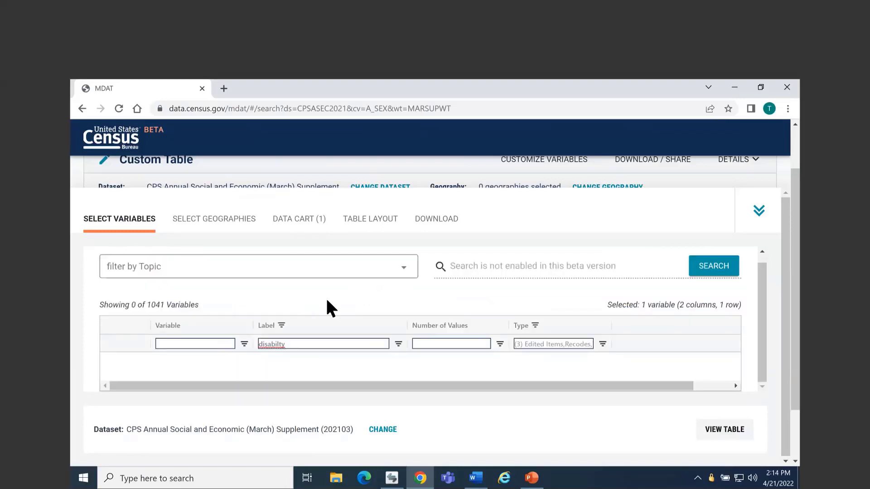
pyautogui.press('BackSpace')
pyautogui.press('BackSpace')
pyautogui.press('BackSpace')
pyautogui.press('BackSpace')
pyautogui.write('i')
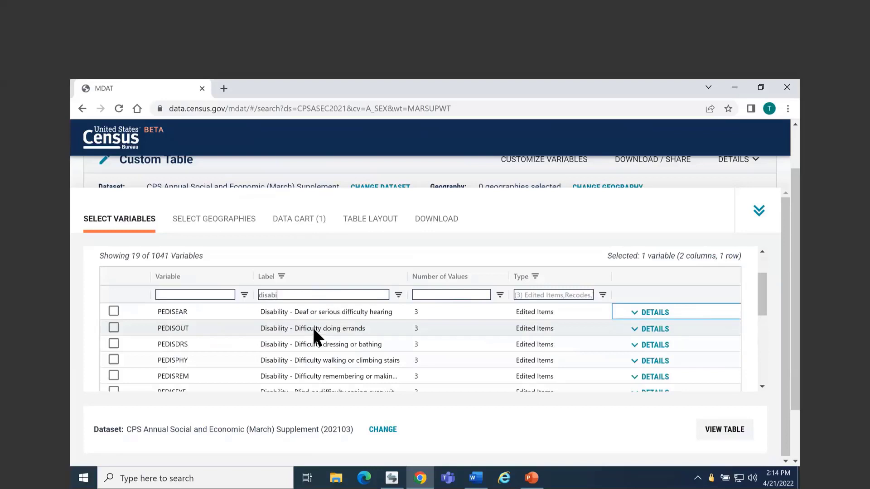
pyautogui.write('lity')
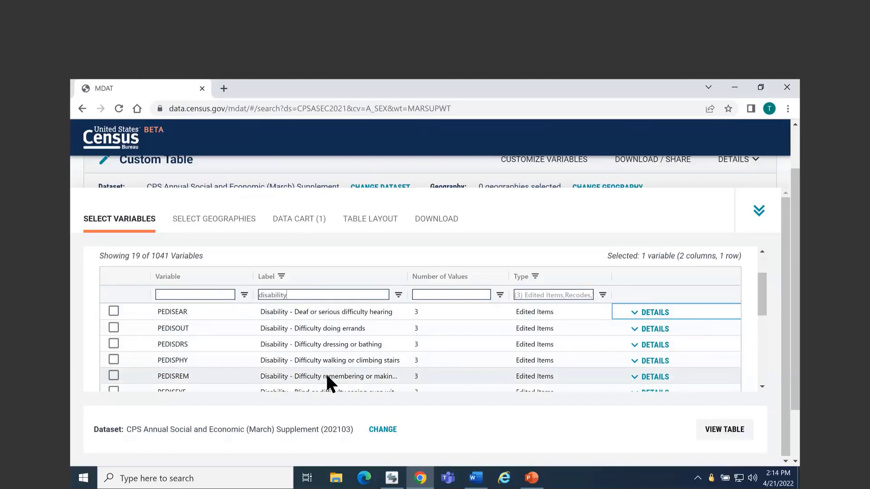
# Step: Expand the details of the PRDISFLG disability recode variable and add it to the selection
pyautogui.scroll(-5, 328, 377)
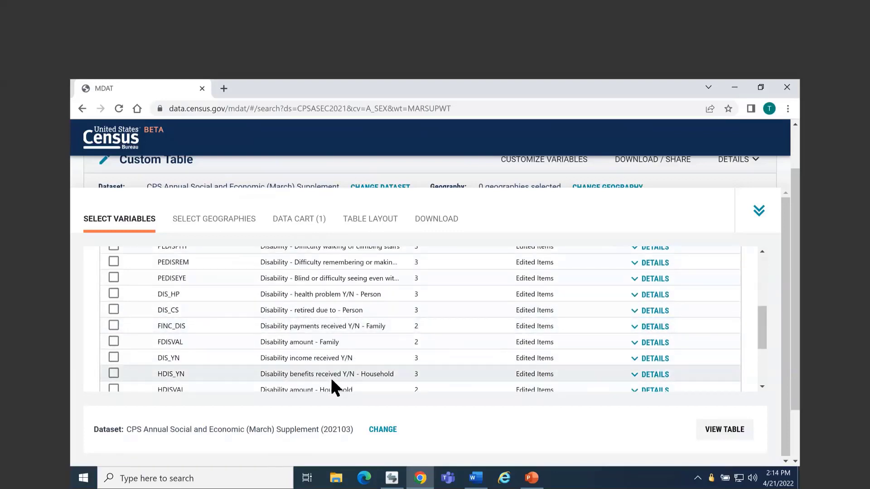
pyautogui.scroll(-3, 331, 380)
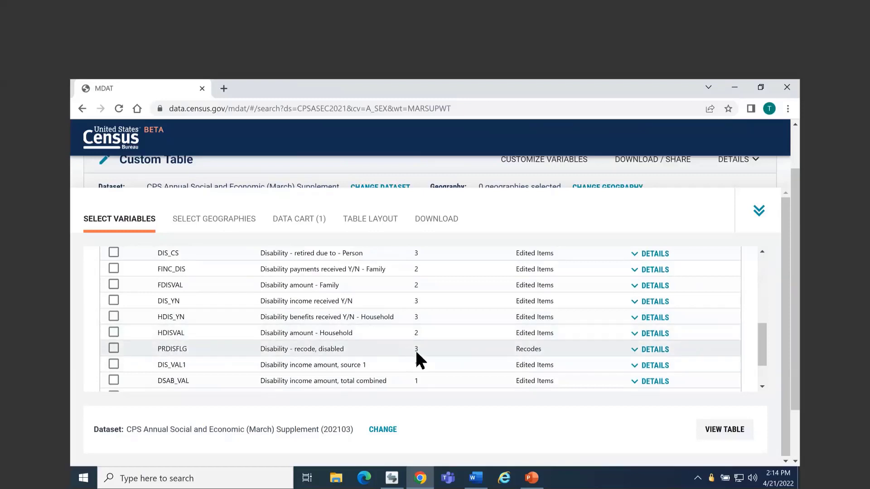
pyautogui.click(643, 357)
pyautogui.scroll(-1, 544, 356)
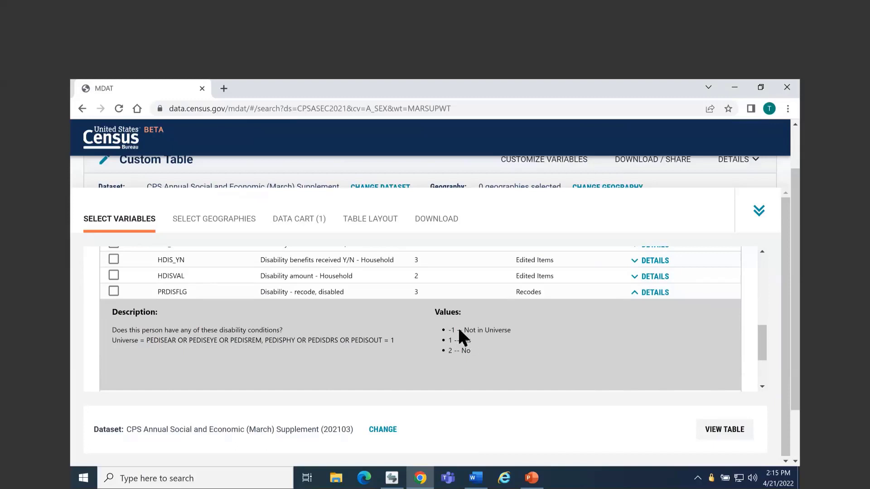
pyautogui.click(114, 292)
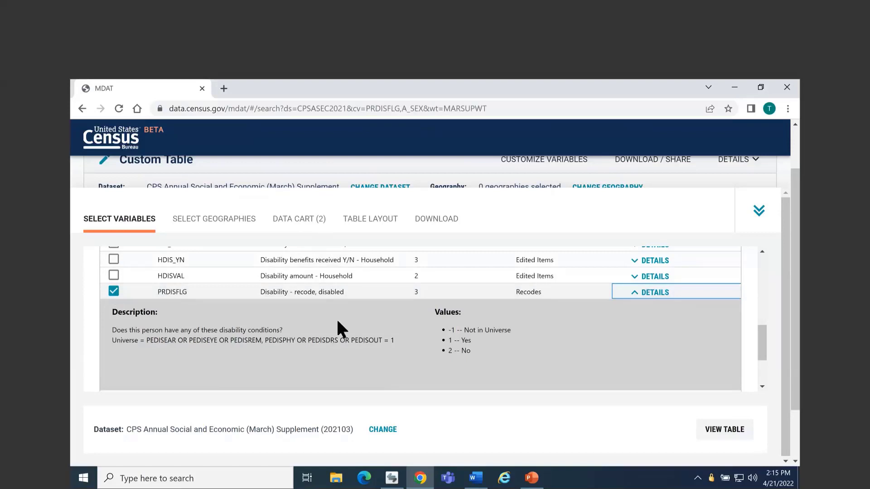
# Step: Change the variable label filter to "health insurance"
pyautogui.scroll(6, 341, 332)
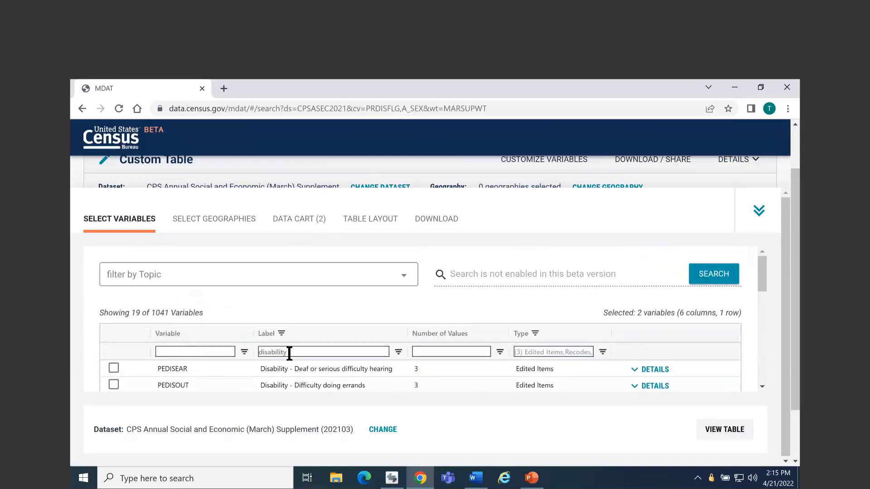
pyautogui.moveTo(290, 354); pyautogui.dragTo(195, 351)
pyautogui.write('health insurance')
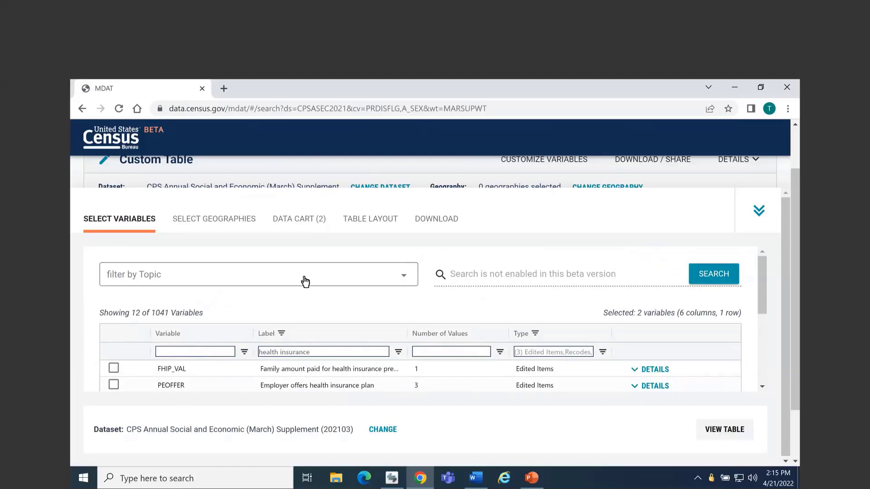
# Step: Expand the details of NOW_COV, current health insurance coverage, and add the variable to the selection
pyautogui.scroll(-1, 305, 281)
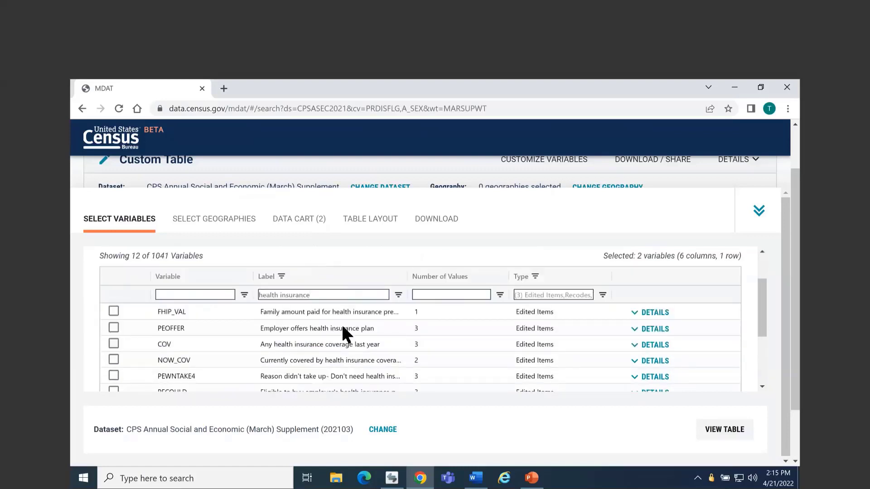
pyautogui.tripleClick(344, 358)
pyautogui.rightClick(453, 258)
pyautogui.click(309, 257)
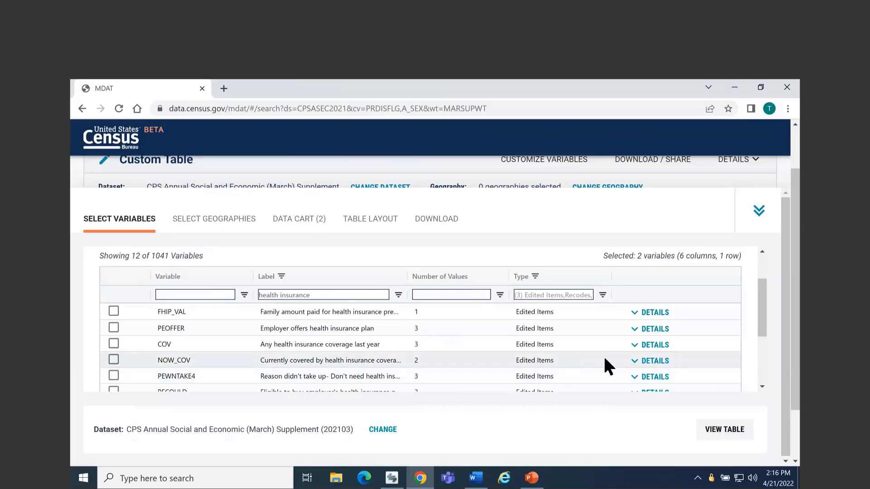
pyautogui.rightClick(646, 355)
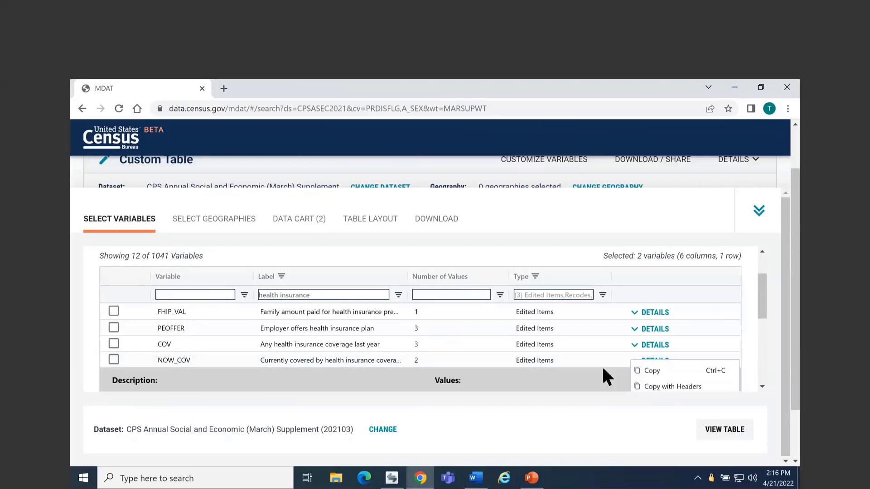
pyautogui.scroll(-1, 602, 365)
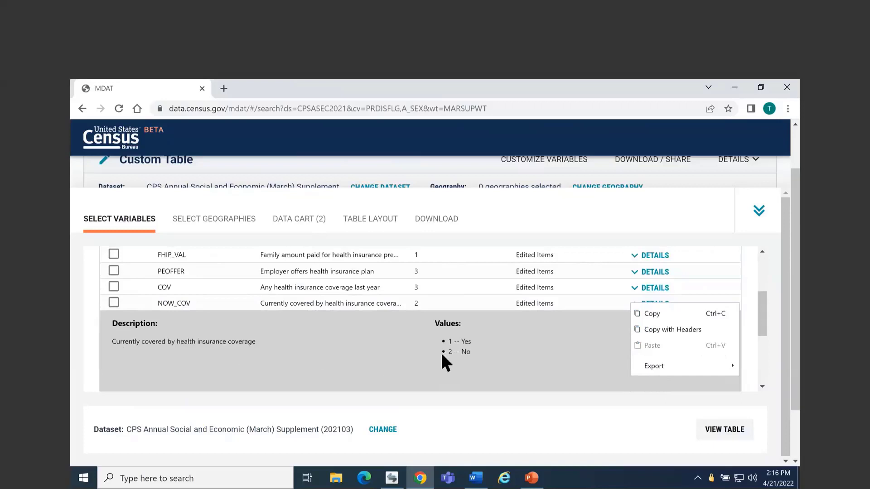
pyautogui.click(113, 302)
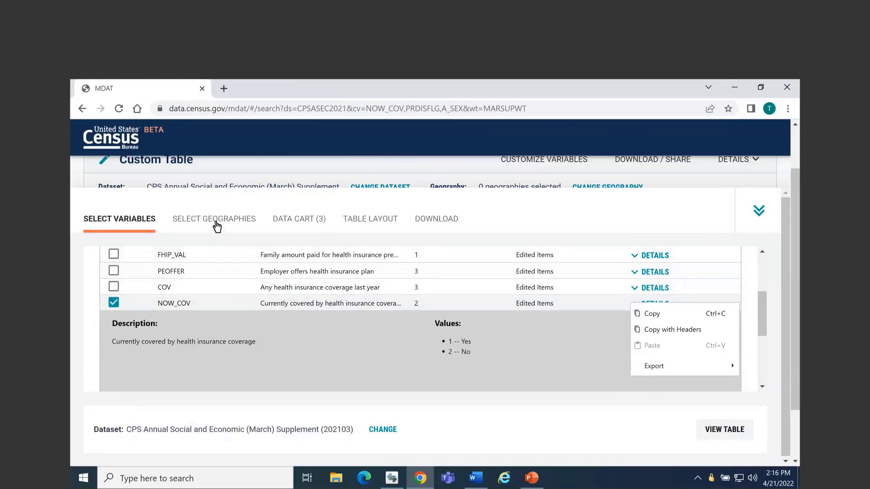
# Step: Choose Texas as the state geography for the custom table
pyautogui.click(220, 225)
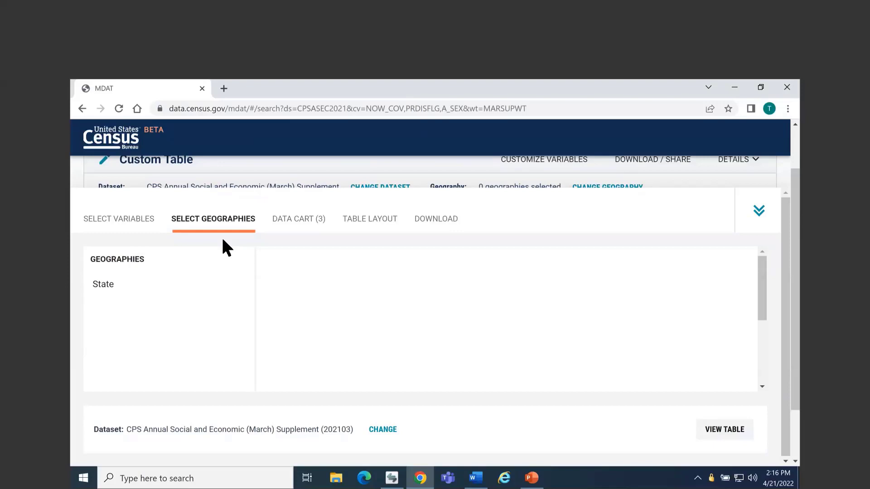
pyautogui.click(130, 292)
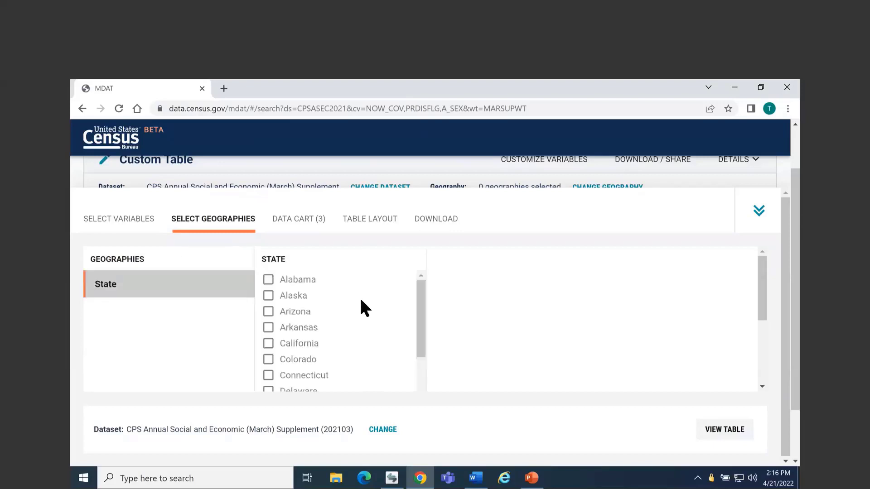
pyautogui.scroll(-5, 351, 304)
pyautogui.scroll(-7, 350, 308)
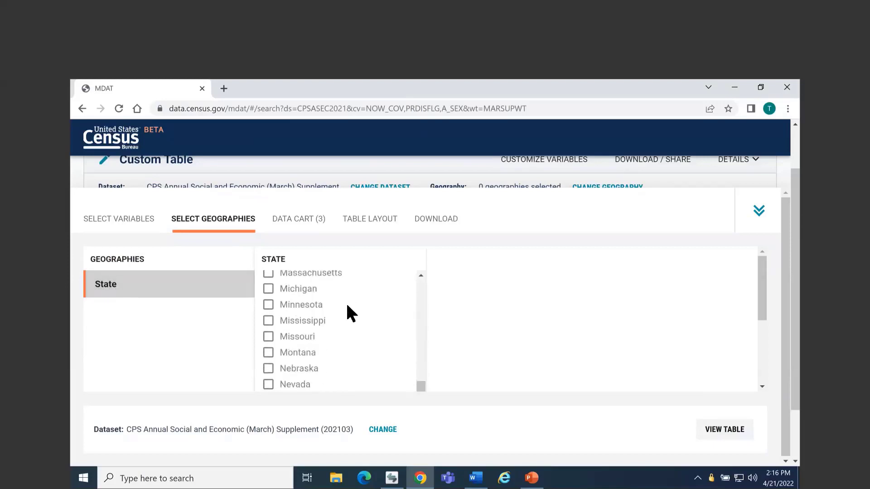
pyautogui.scroll(-2, 342, 320)
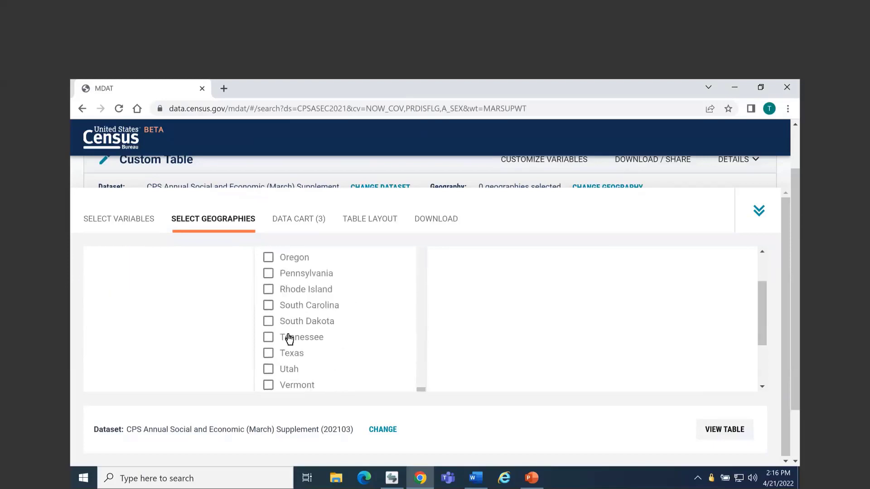
pyautogui.click(268, 355)
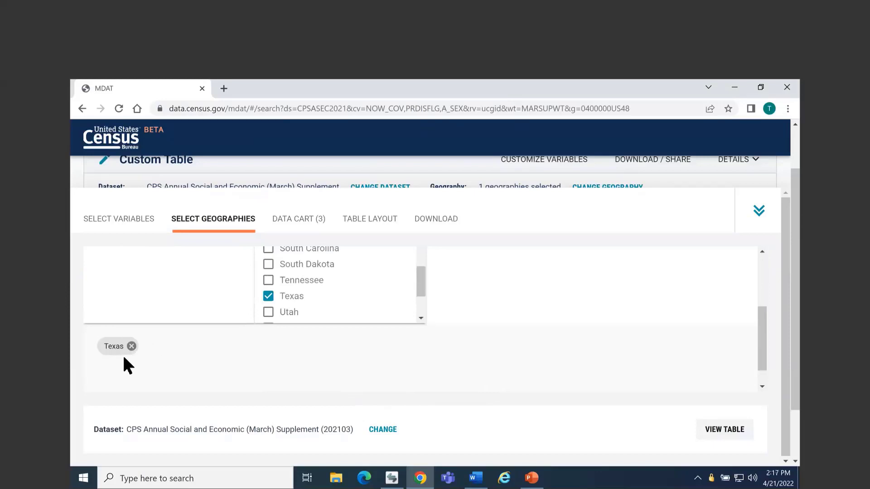
# Step: In the data cart, exclude the Yes response of NOW_COV so that only No is included in the universe
pyautogui.click(313, 222)
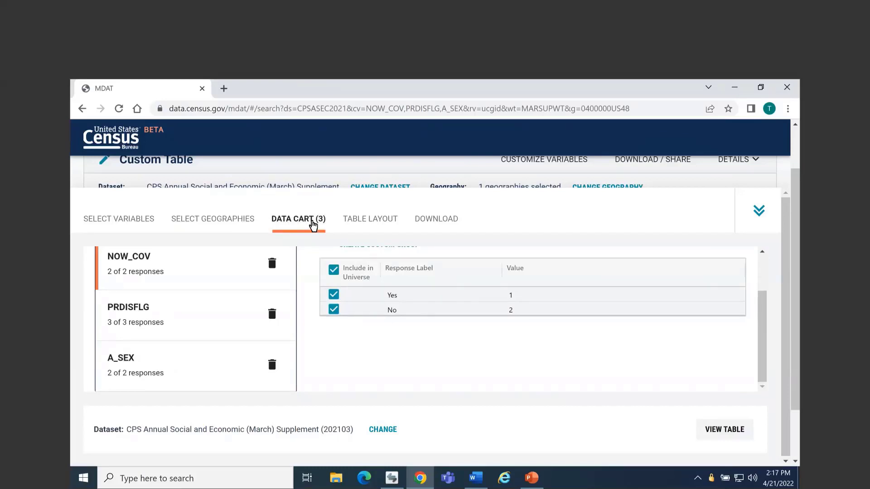
pyautogui.scroll(2, 316, 314)
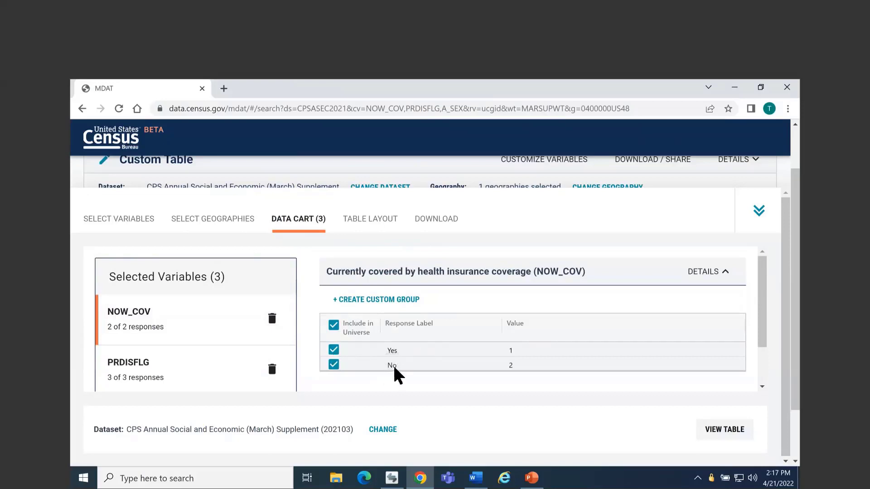
pyautogui.click(334, 351)
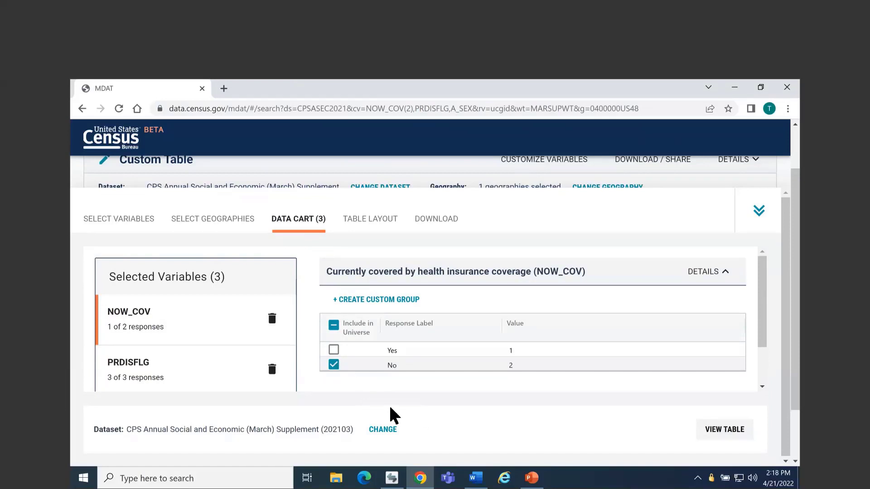
# Step: Review the included responses of PRDISFLG and A_SEX in the data cart, ending back on NOW_COV
pyautogui.scroll(-1, 311, 368)
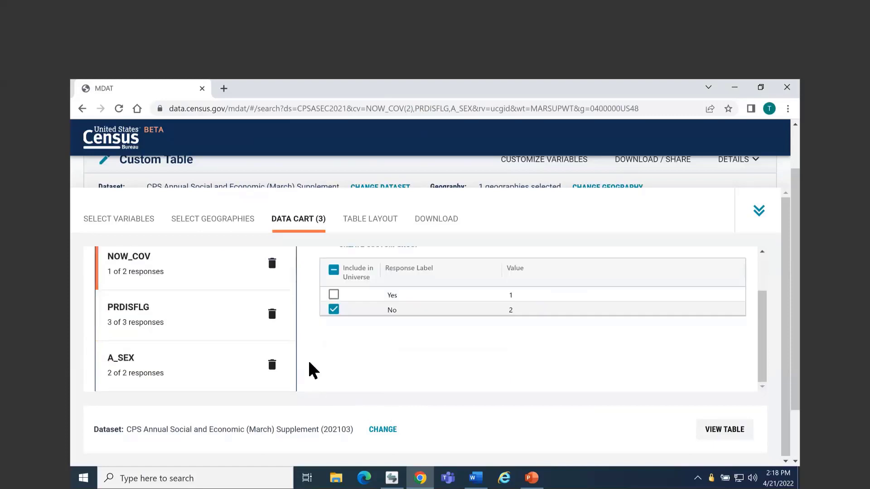
pyautogui.click(159, 321)
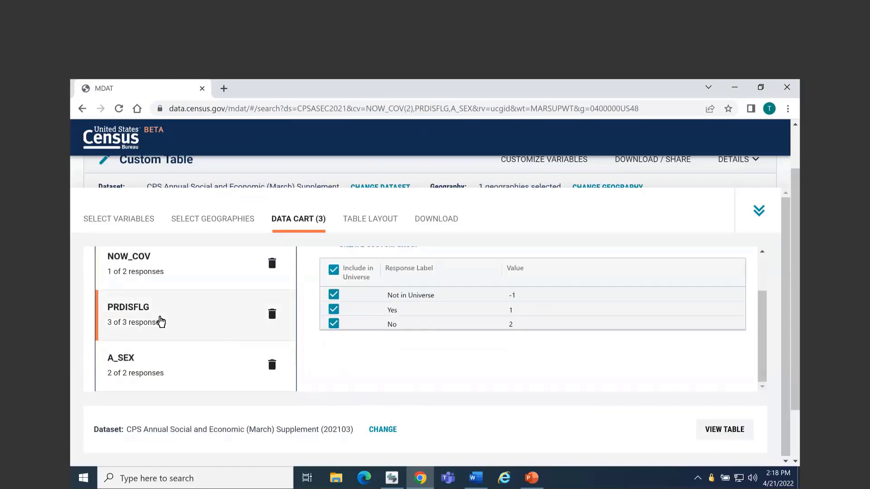
pyautogui.scroll(1, 345, 394)
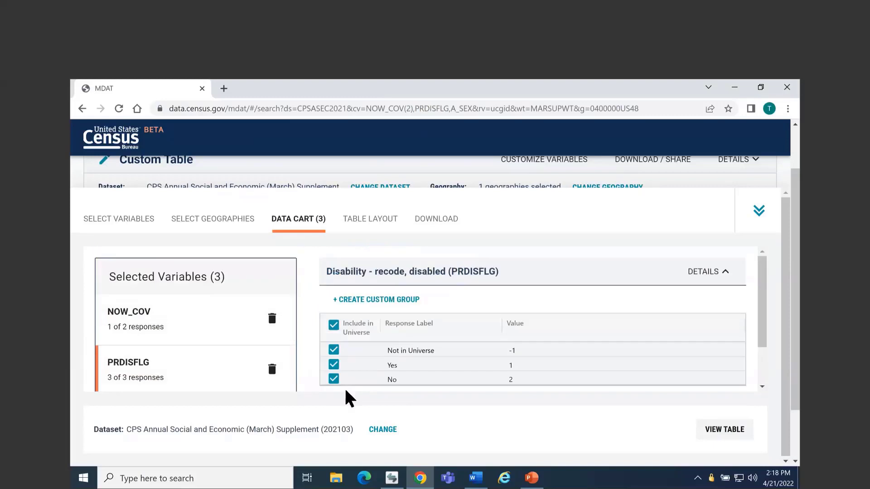
pyautogui.scroll(-1, 362, 393)
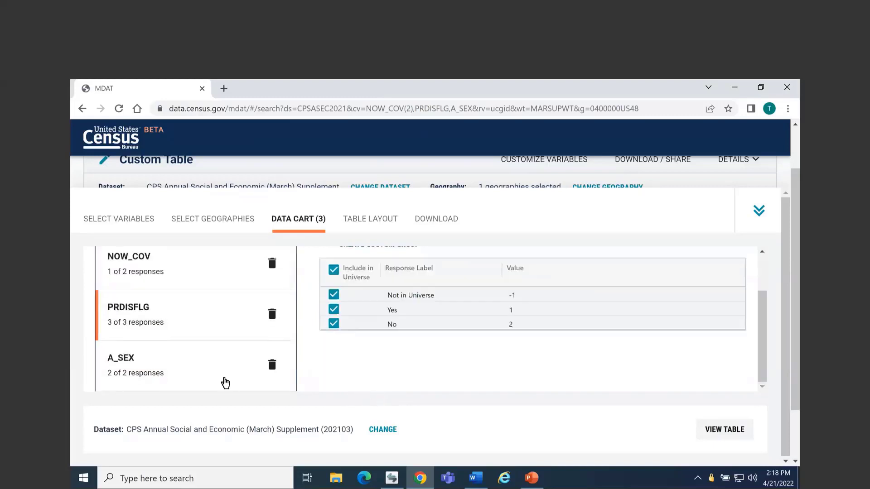
pyautogui.click(166, 373)
pyautogui.scroll(1, 412, 403)
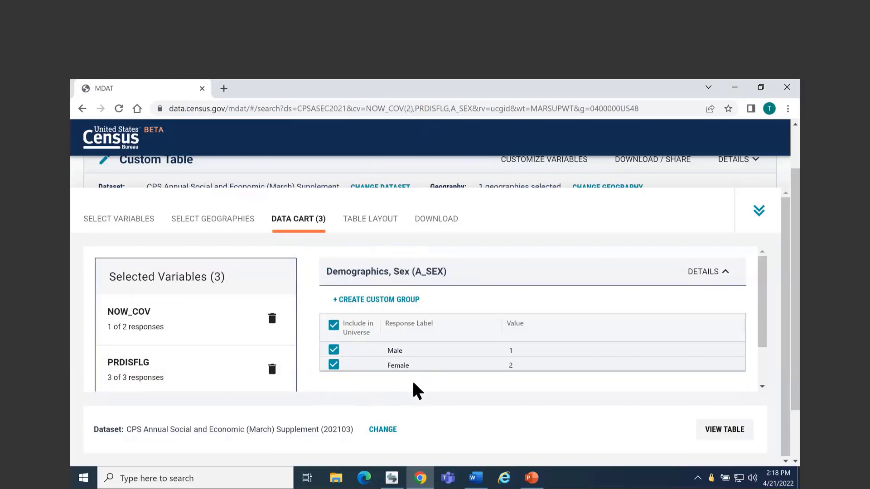
pyautogui.scroll(-1, 385, 381)
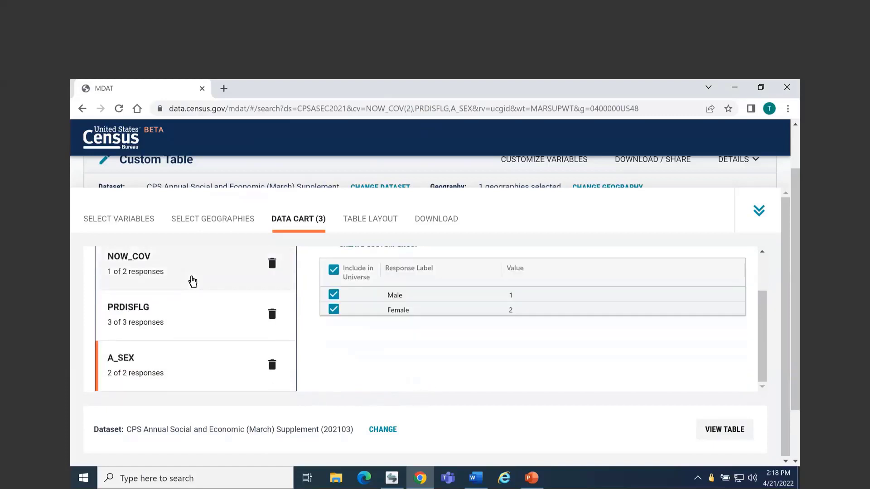
pyautogui.click(195, 283)
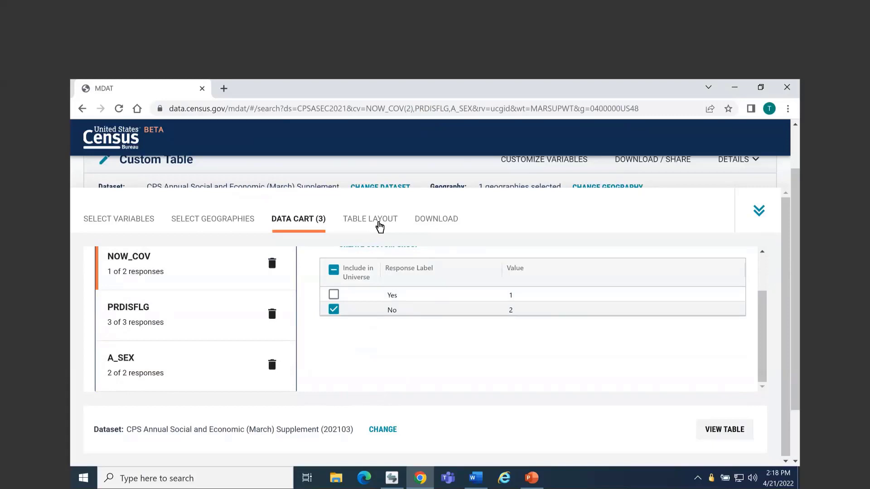
# Step: In the table layout, move Selected Geographies from rows to columns and take NOW_COV off the table
pyautogui.click(380, 226)
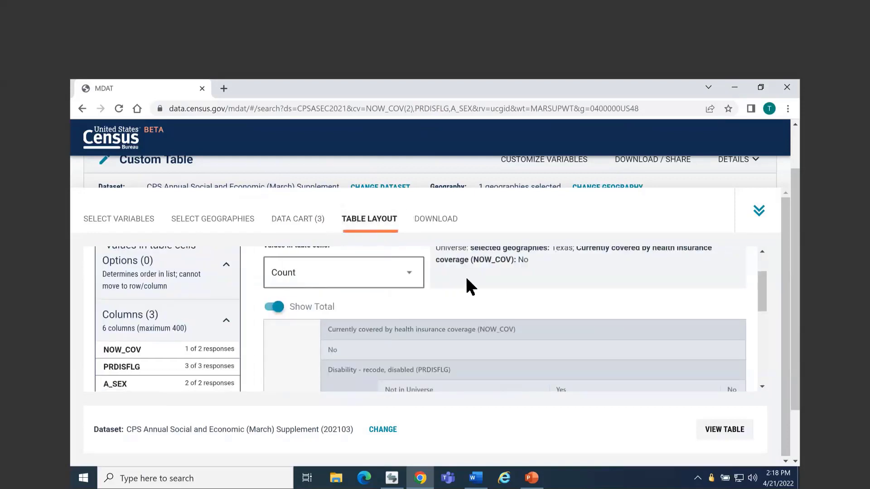
pyautogui.hotkey('ctrl', '-')
pyautogui.hotkey('ctrl', '-')
pyautogui.hotkey('ctrl', '-')
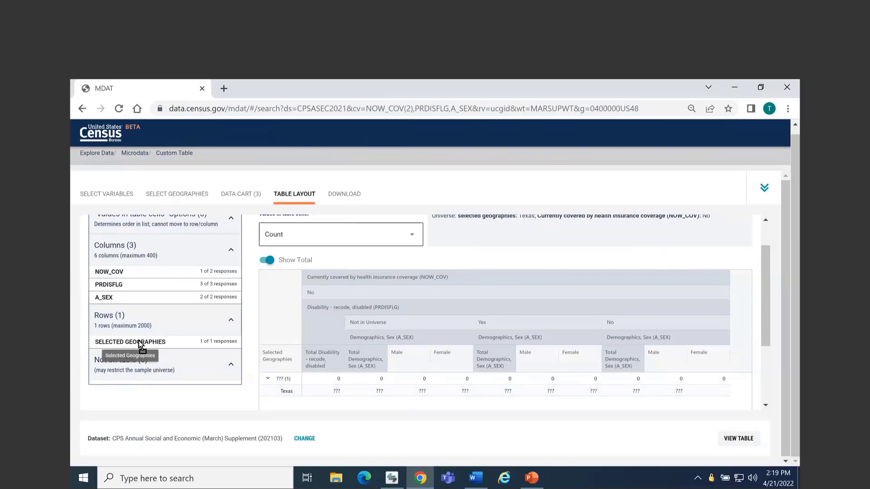
pyautogui.moveTo(139, 340); pyautogui.dragTo(138, 278)
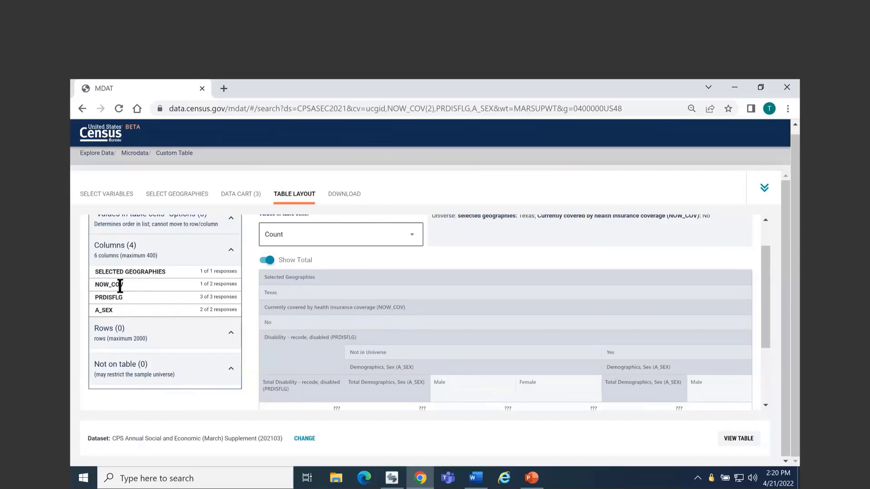
pyautogui.moveTo(118, 284); pyautogui.dragTo(120, 379)
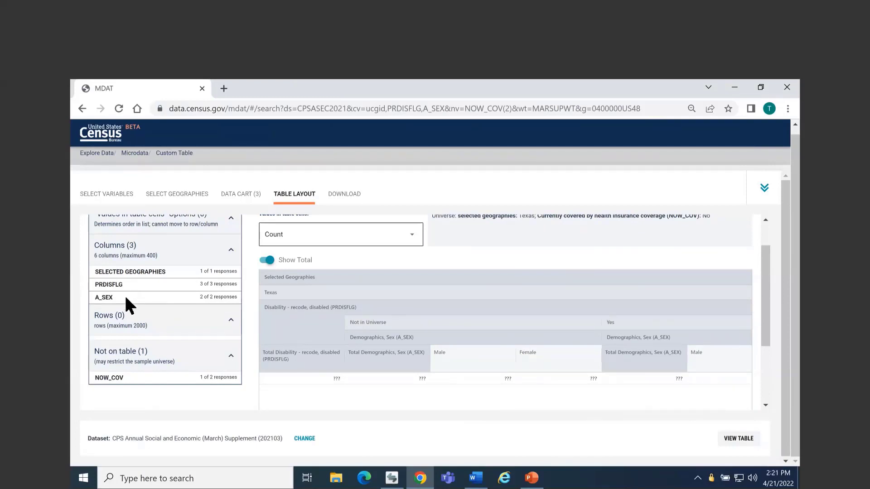
# Step: Move A_SEX and PRDISFLG to the rows, with PRDISFLG below A_SEX, and view the resulting table
pyautogui.moveTo(126, 298); pyautogui.dragTo(125, 335)
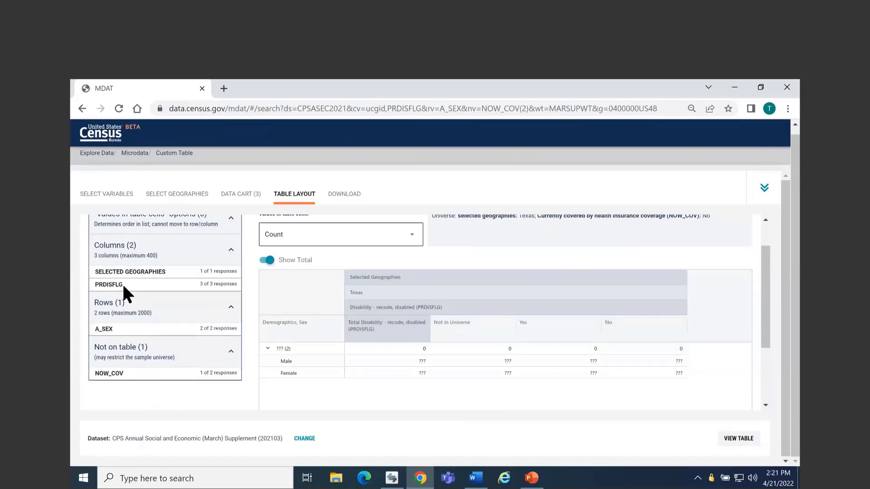
pyautogui.moveTo(123, 286); pyautogui.dragTo(127, 343)
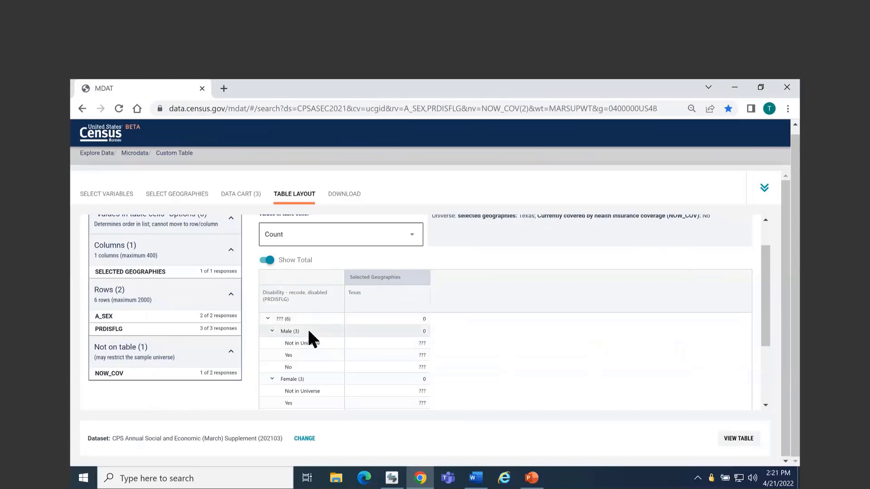
pyautogui.click(749, 441)
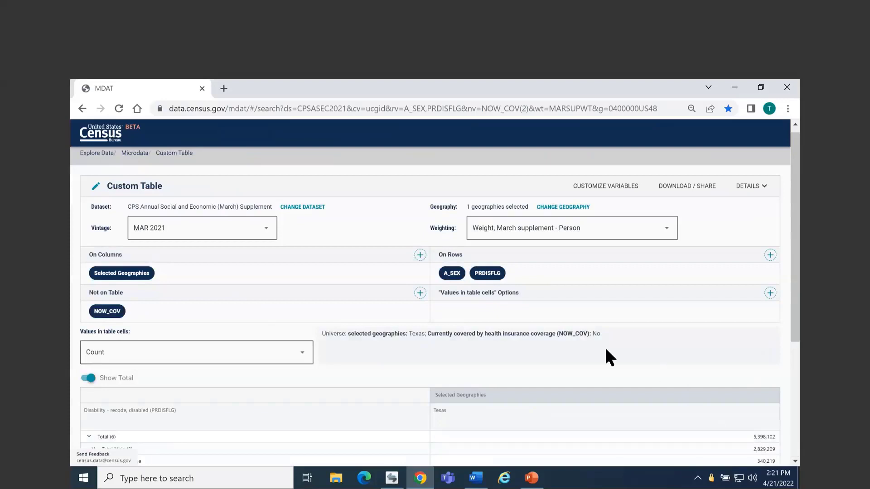
# Step: Look through the weighting options for the custom table without changing the selected weight
pyautogui.hotkey('ctrl', '+')
pyautogui.hotkey('ctrl', '+')
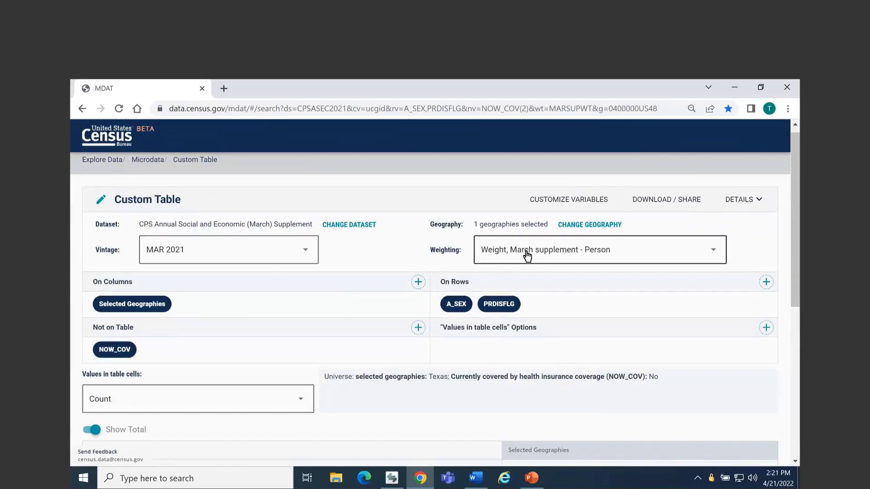
pyautogui.click(717, 257)
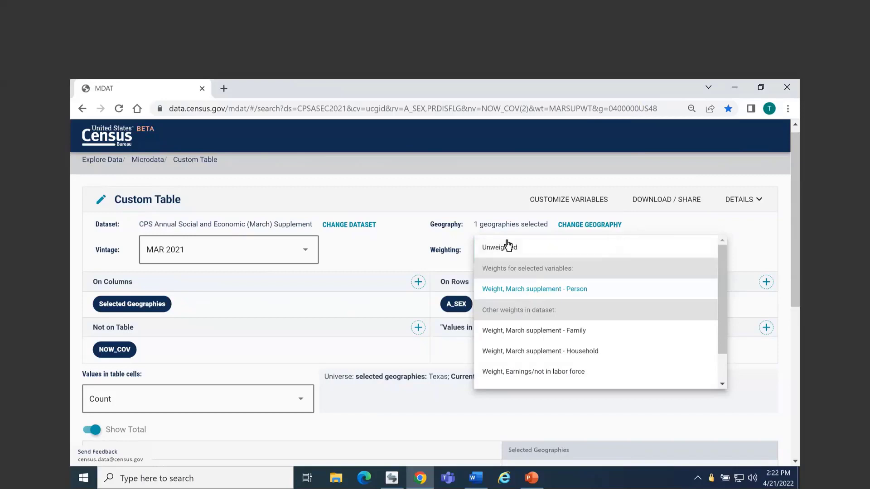
pyautogui.click(445, 249)
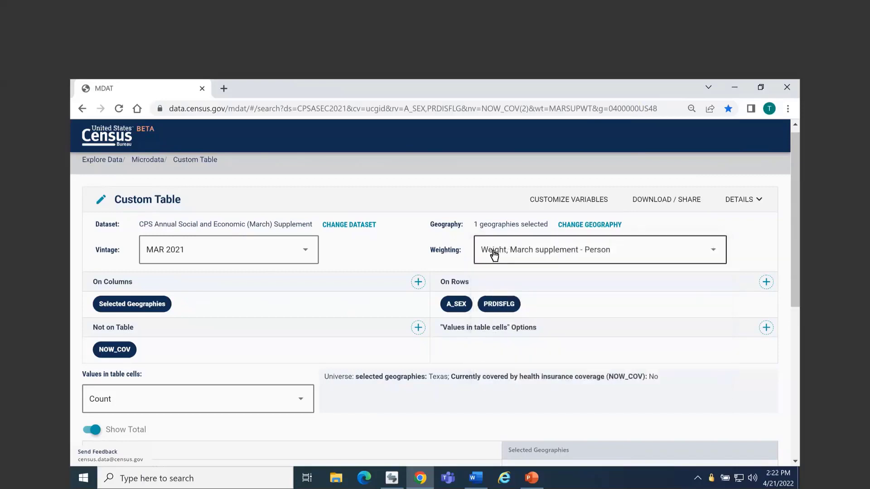
pyautogui.click(501, 257)
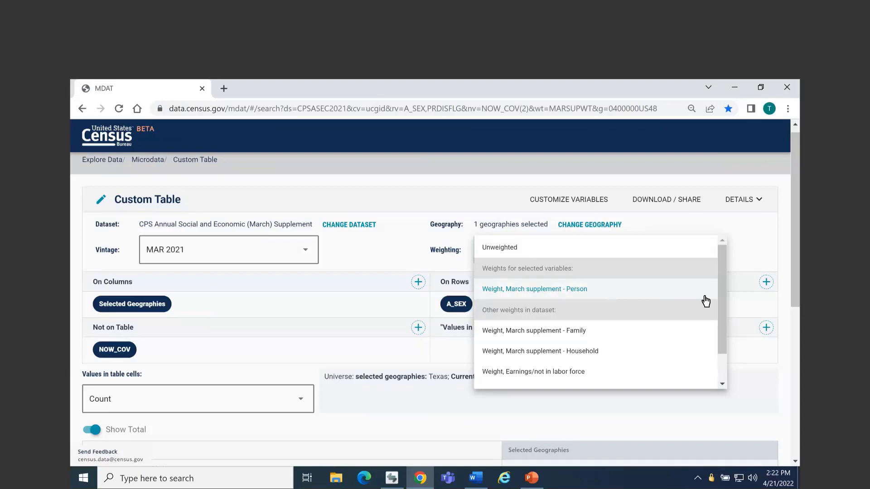
pyautogui.click(776, 293)
# Step: Check the geography and the health insurance coverage response stated in the table's universe description
pyautogui.scroll(-1, 526, 406)
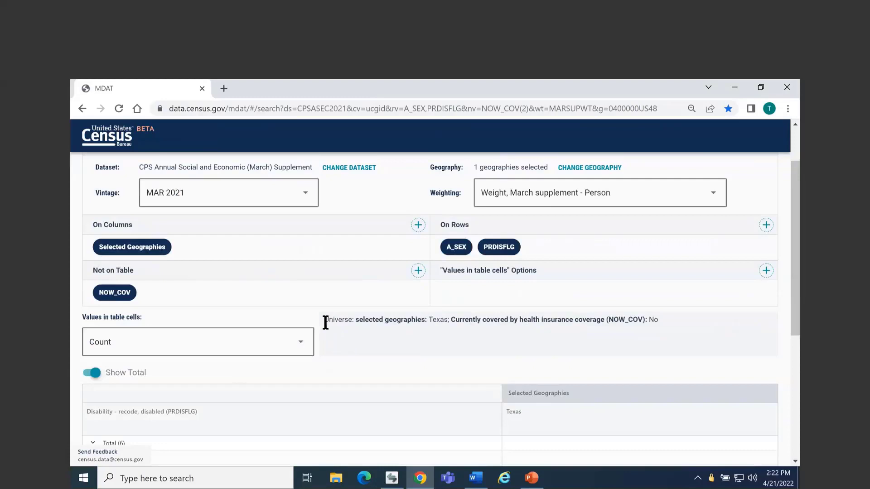
pyautogui.doubleClick(446, 323)
pyautogui.doubleClick(656, 320)
pyautogui.scroll(-3, 675, 331)
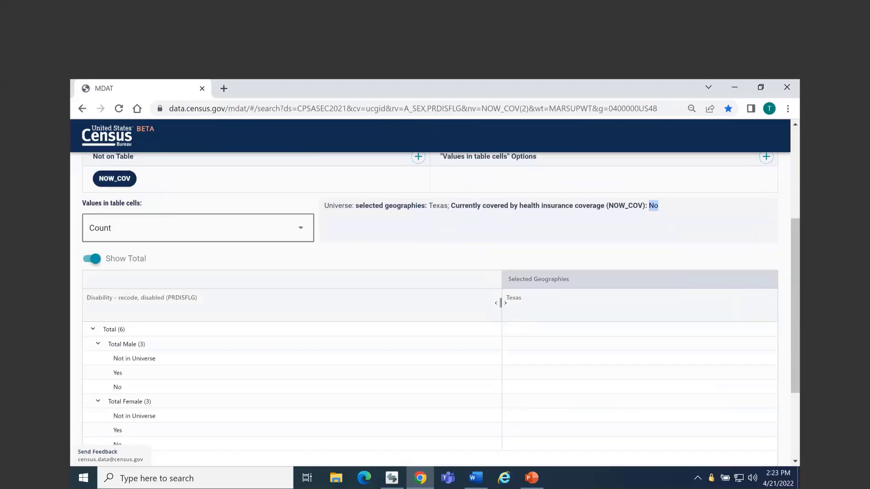
# Step: Narrow the row label column and the Texas column so that labels and counts sit close together
pyautogui.moveTo(500, 303); pyautogui.dragTo(295, 309)
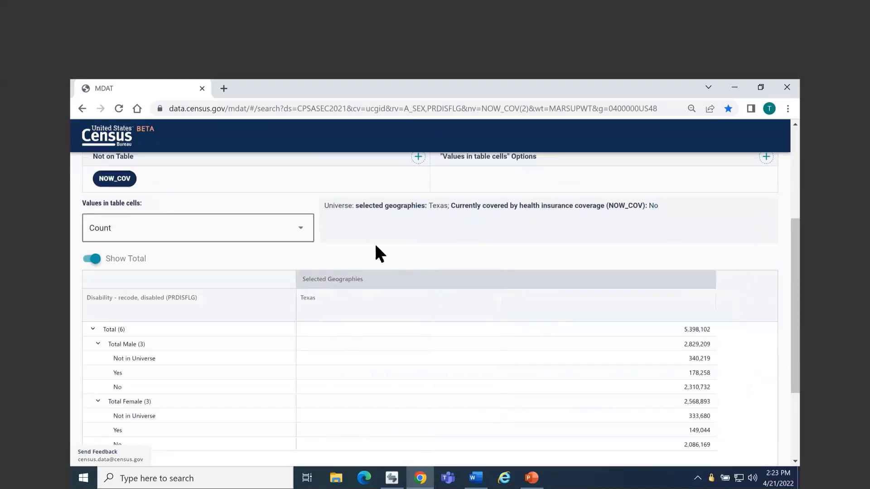
pyautogui.moveTo(715, 301); pyautogui.dragTo(463, 316)
pyautogui.hotkey('ctrl', '+')
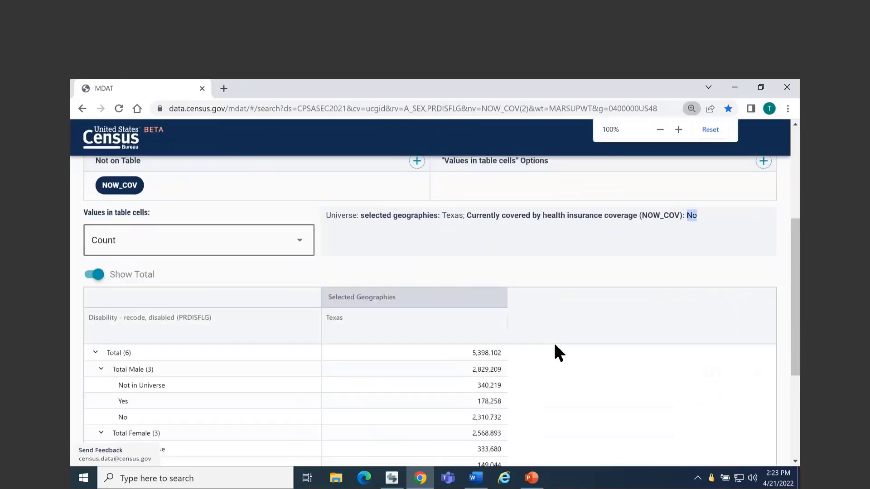
# Step: Examine the Texas counts in the disability Yes rows for males and females
pyautogui.scroll(-2, 643, 346)
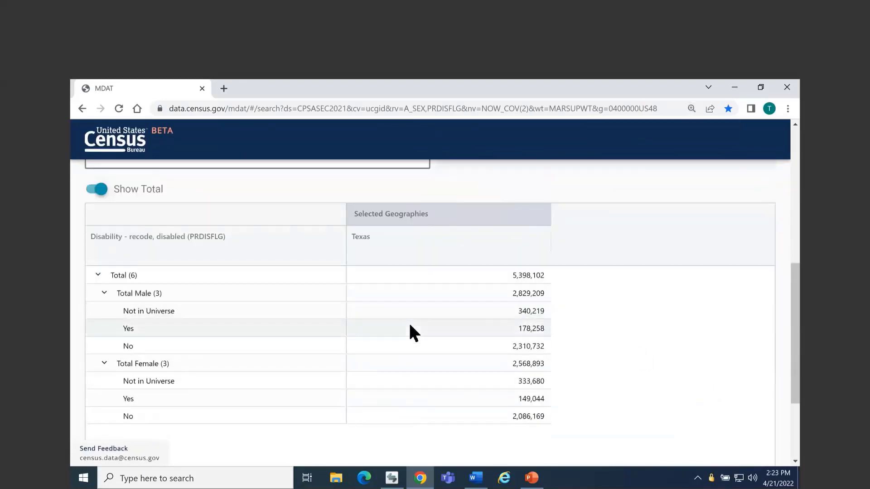
pyautogui.click(363, 331)
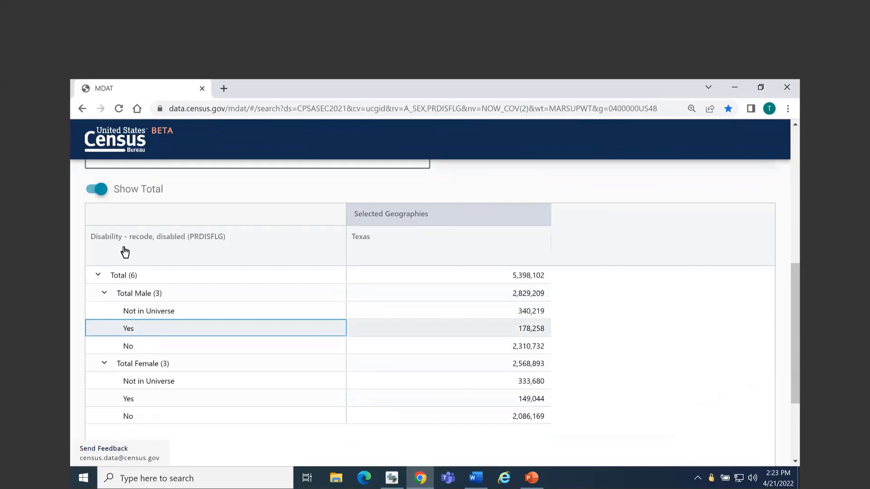
pyautogui.click(503, 334)
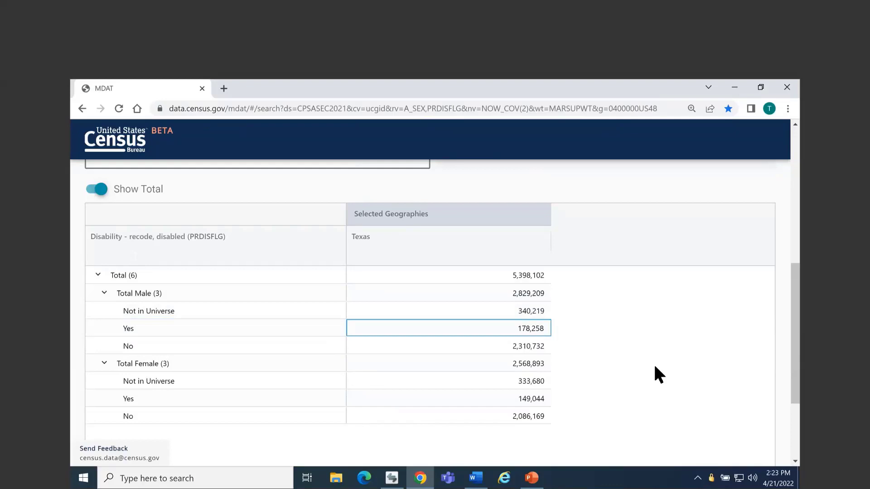
pyautogui.click(323, 399)
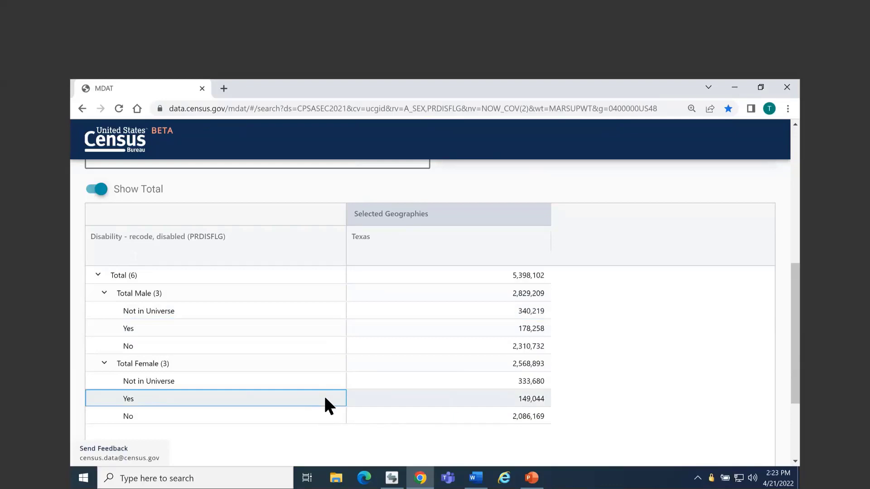
pyautogui.press('Right')
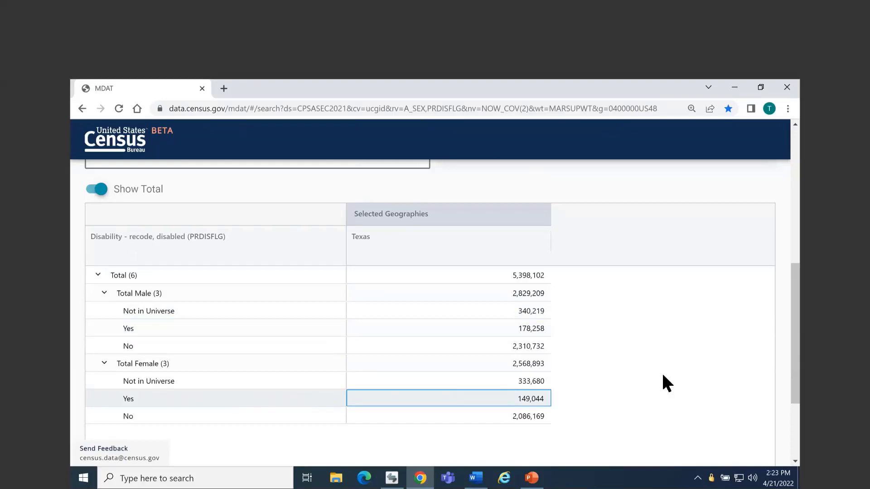
# Step: Download the table view as a CSV file and open the exported file in Excel
pyautogui.scroll(3, 667, 395)
pyautogui.scroll(5, 667, 401)
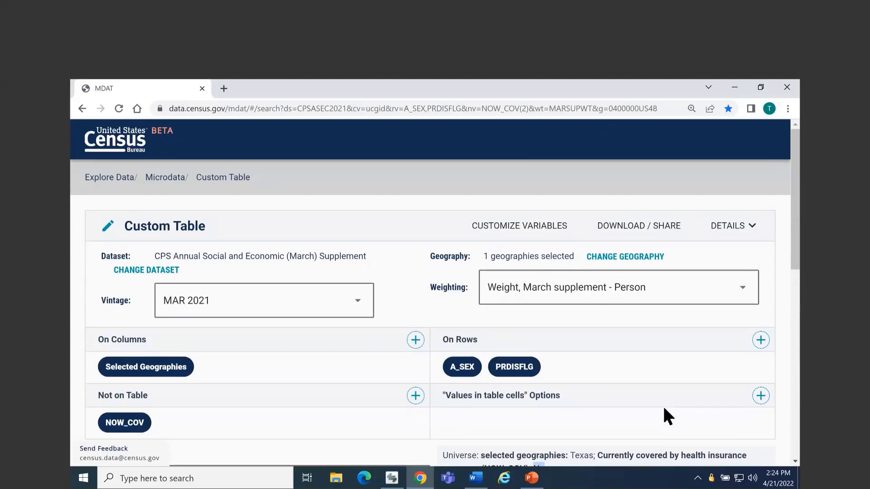
pyautogui.click(635, 230)
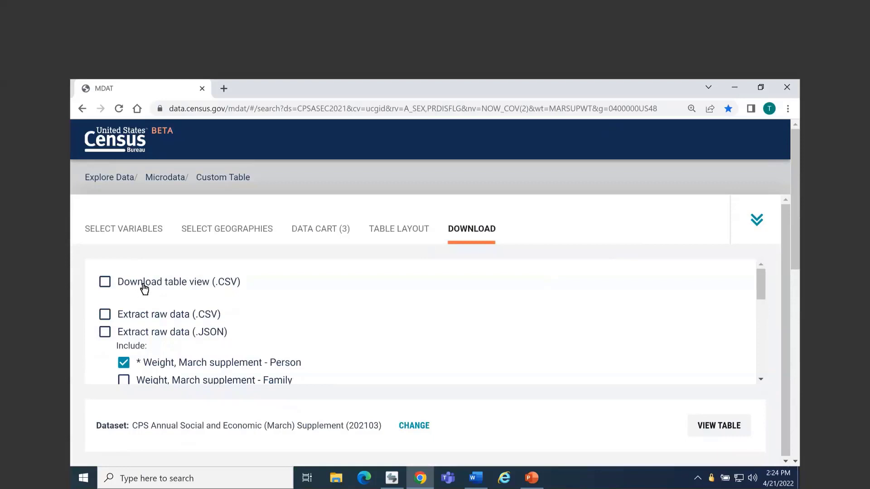
pyautogui.click(144, 289)
pyautogui.rightClick(194, 314)
pyautogui.click(178, 307)
pyautogui.scroll(-4, 158, 299)
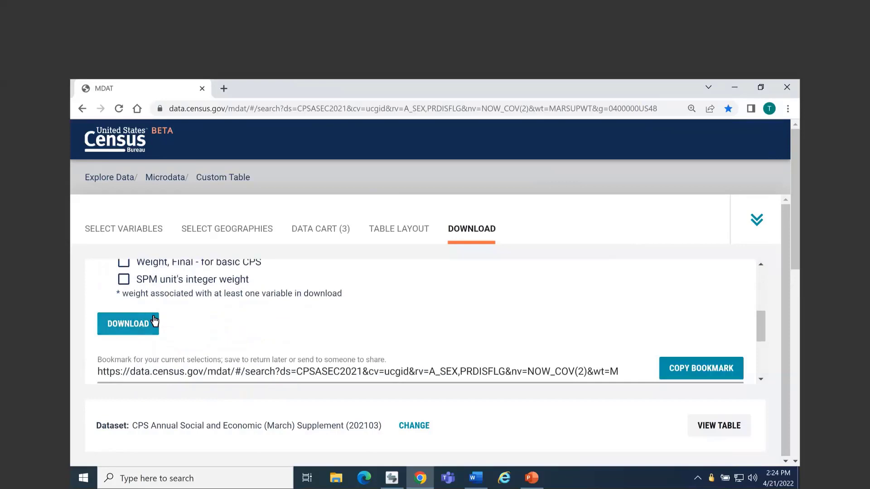
pyautogui.click(154, 322)
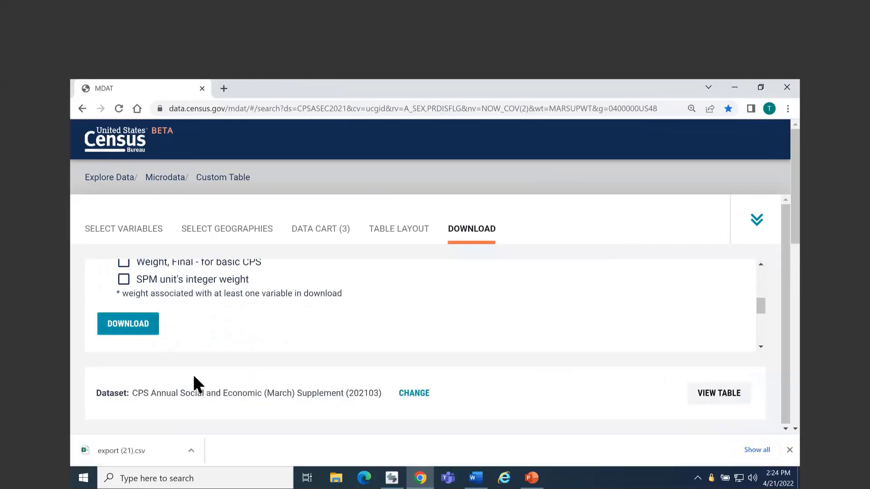
pyautogui.click(142, 452)
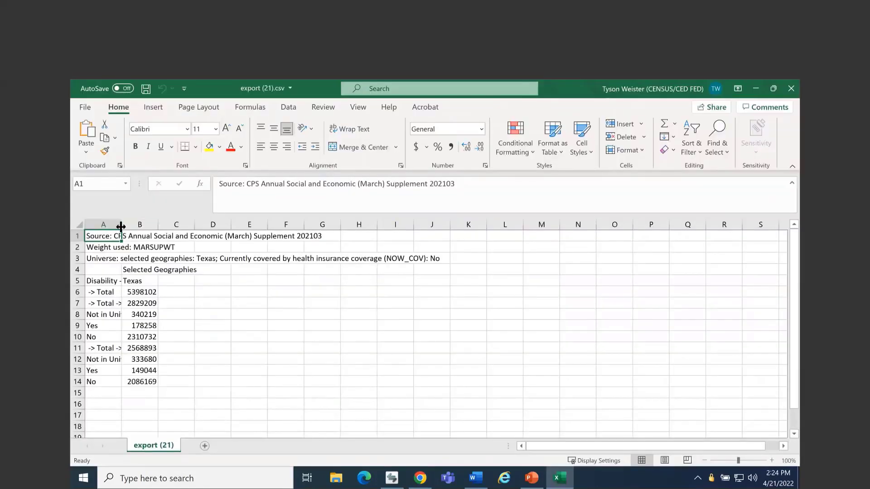
# Step: Widen column A of the exported sheet to fit the row labels and select the table data in A6:B14
pyautogui.moveTo(122, 225); pyautogui.dragTo(308, 233)
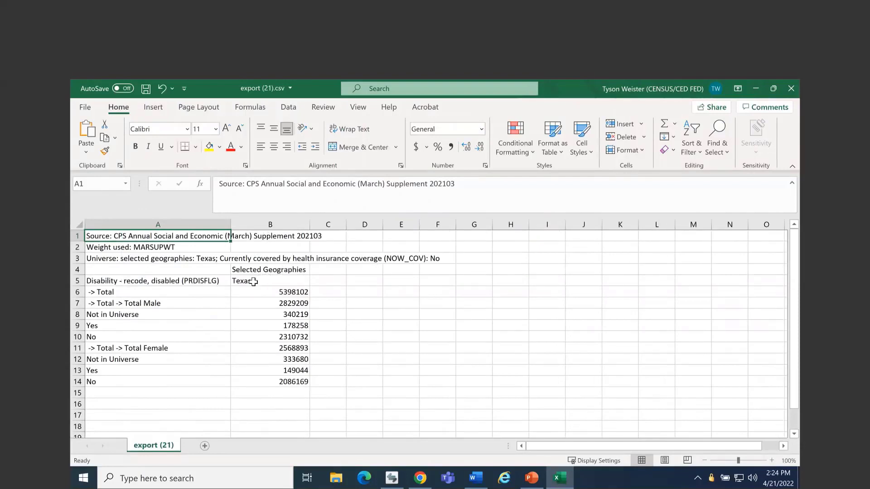
pyautogui.moveTo(264, 294); pyautogui.dragTo(160, 382)
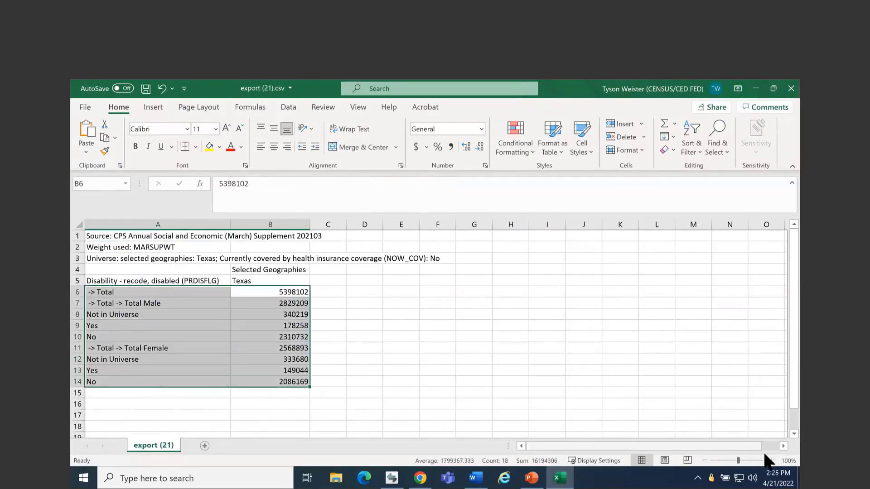
pyautogui.click(772, 460)
pyautogui.click(772, 460)
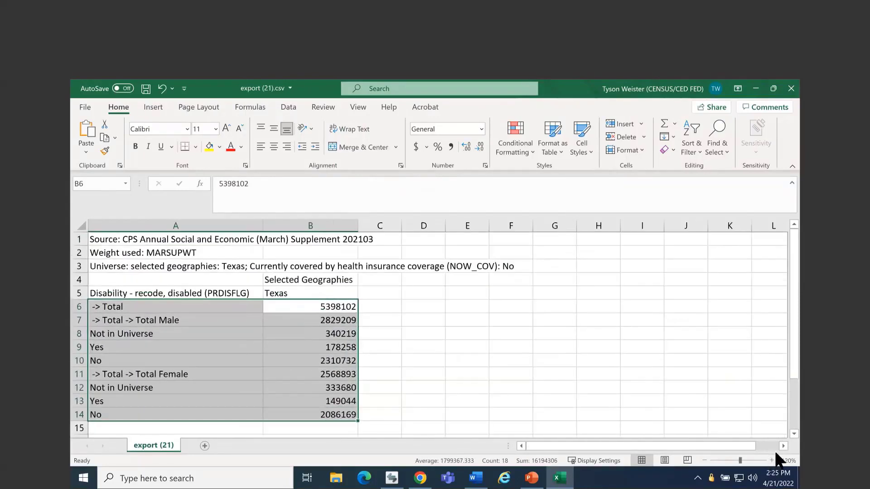
pyautogui.click(755, 89)
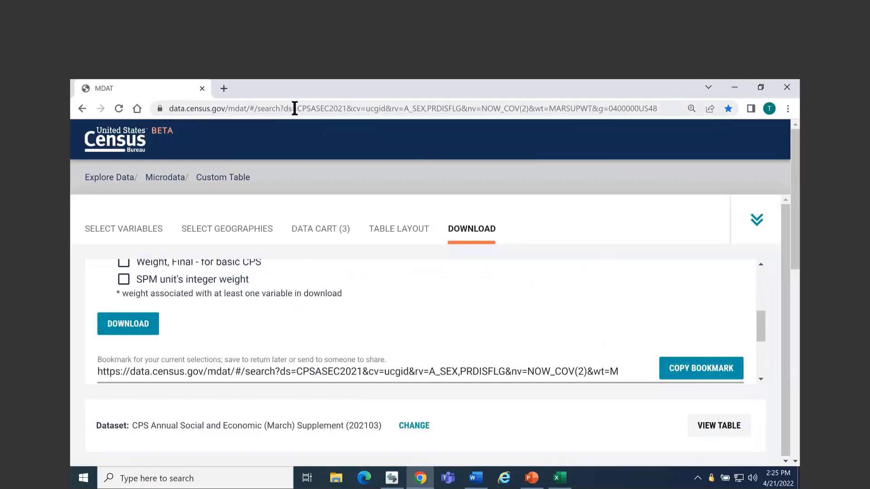
# Step: Open the custom table's bookmark link in a new browser tab, check the restored table, and close that tab
pyautogui.click(224, 89)
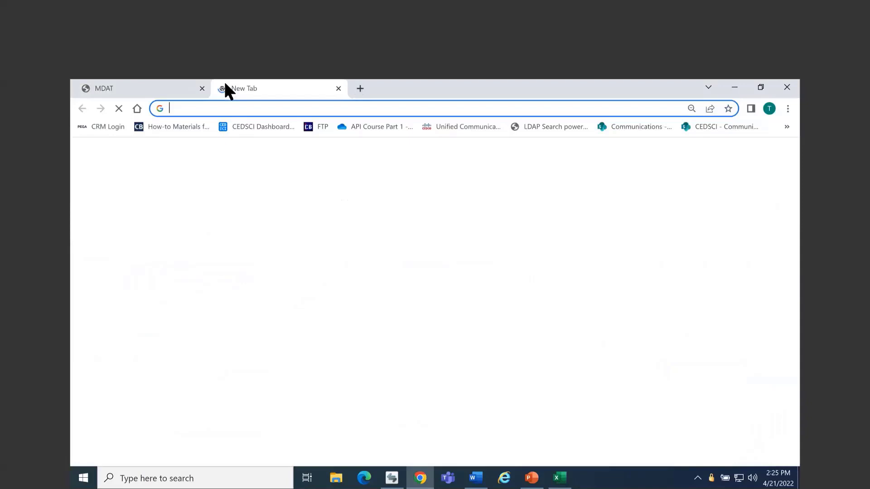
pyautogui.write('https://data.census.gov/mdat/#/search?ds=CPSASEC2021&cv=ucgid&rv=A_SEX,PRDISFLG&nv=NOW_COV(2)&wt=MARSUPWT&g=0400000US48')
pyautogui.press('Return')
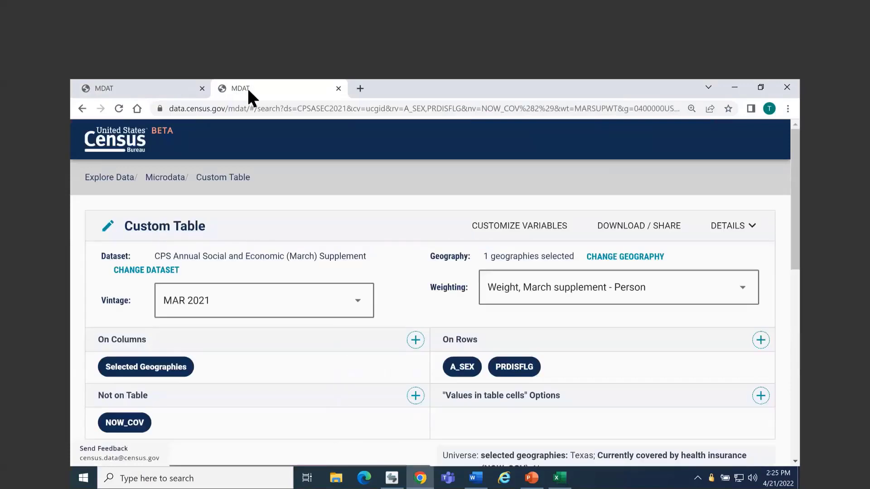
pyautogui.scroll(-4, 370, 278)
pyautogui.scroll(-4, 389, 276)
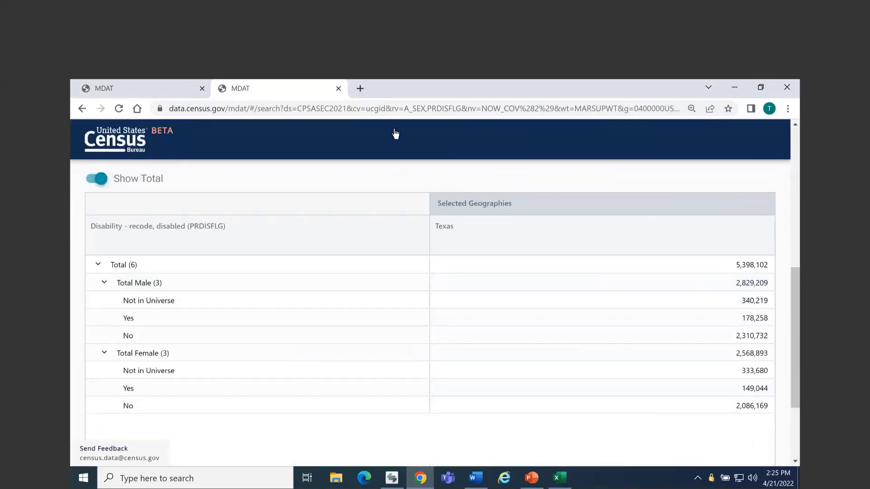
pyautogui.click(339, 89)
# Step: Run the API GET query for the current selections' PUMS records in a new browser tab
pyautogui.scroll(-3, 719, 343)
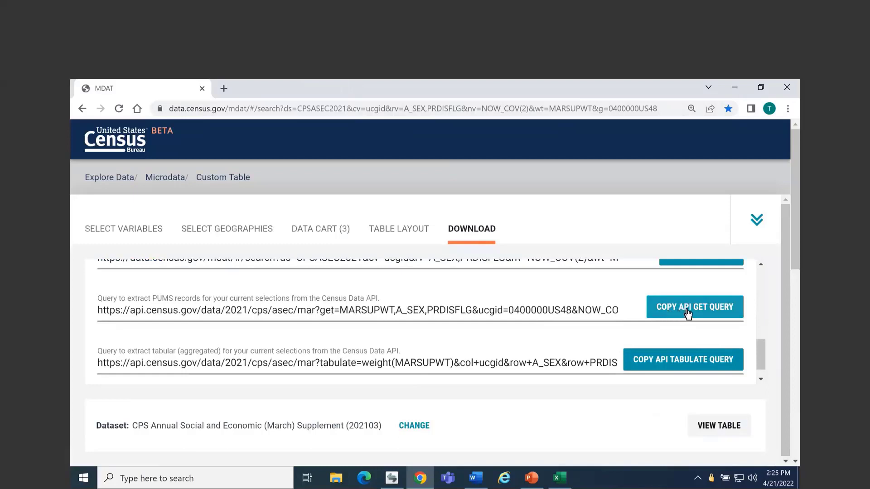
pyautogui.click(224, 88)
pyautogui.write('https://api.census.gov/data/2021/cps/asec/mar?get=MARSUPWT,A_SEX,PRDISFLG&ucgid=0400000US48&NOW_COV=2')
pyautogui.press('Return')
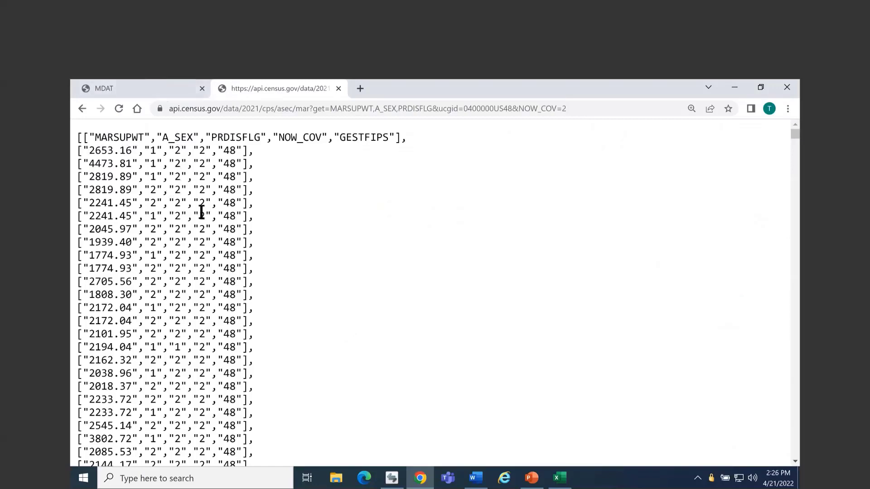
# Step: Run the API tabulate query for the current selections in another new tab and examine the rows with PRDISFLG code 1
pyautogui.click(137, 91)
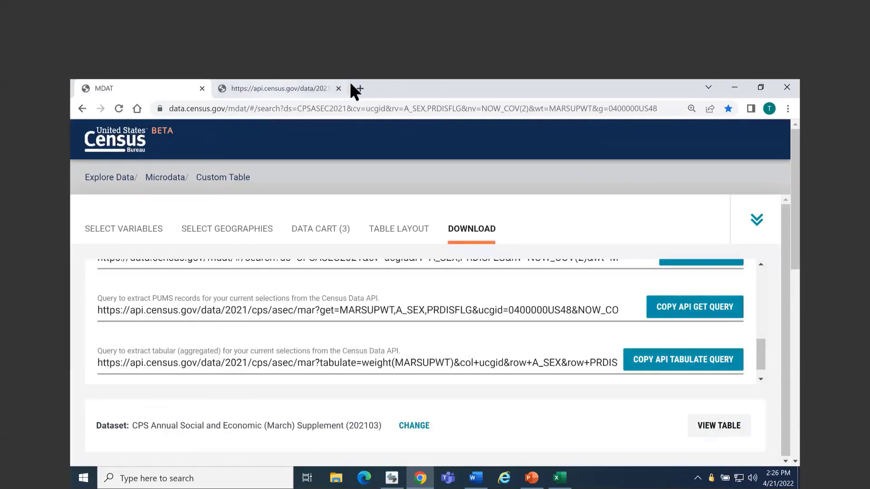
pyautogui.click(353, 93)
pyautogui.write('https://api.census.gov/data/2021/cps/asec/mar?tabulate=weight(MARSUPWT)&col+ucgid&row+A_SEX&row+PRDISFLG&ucgid=0400000US48&NOW_COV=2')
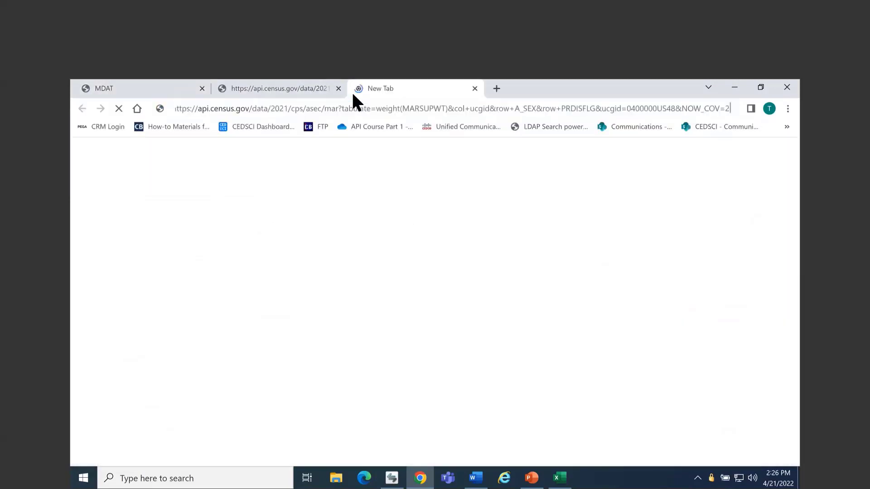
pyautogui.press('Return')
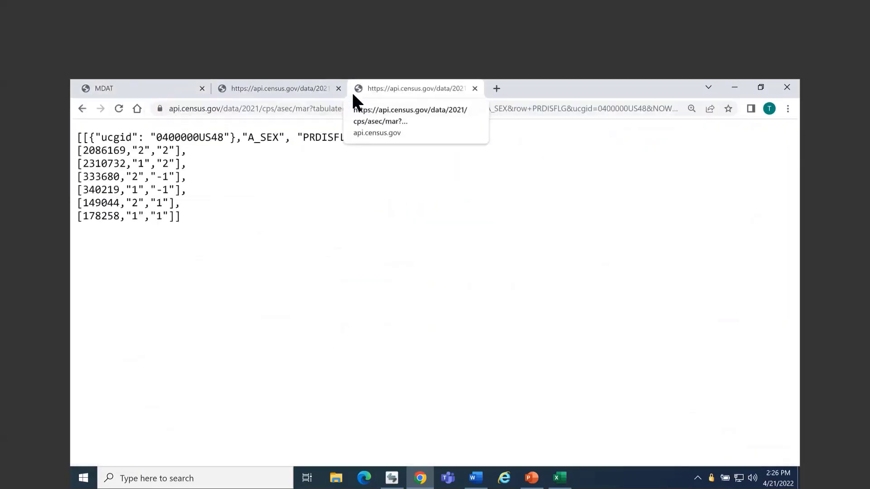
pyautogui.moveTo(82, 204); pyautogui.dragTo(189, 212)
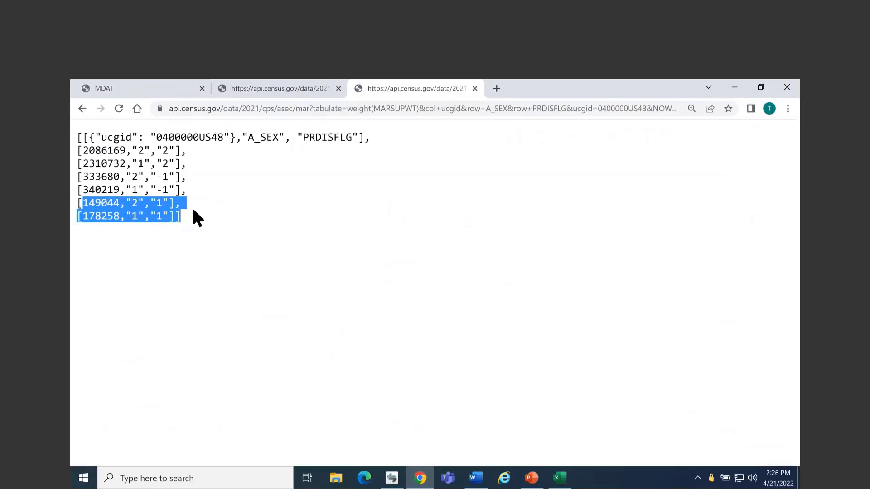
pyautogui.click(197, 210)
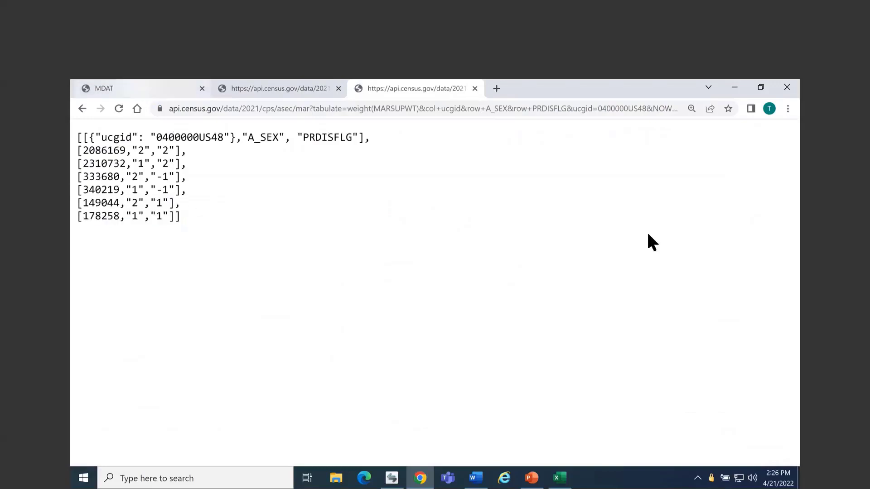
# Step: Collapse the options panel to return to the custom table, and switch to the PowerPoint slide show to advance past the Microdata Access Demo slide
pyautogui.hotkey('ctrl', '1')
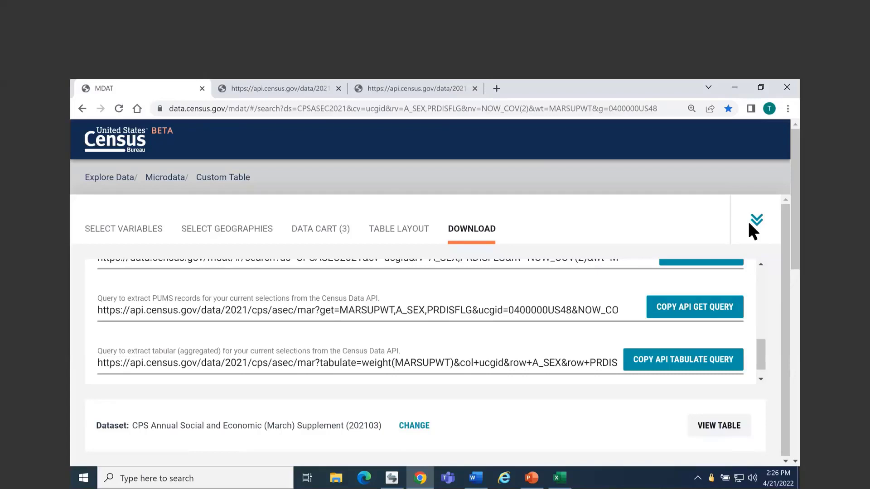
pyautogui.click(754, 221)
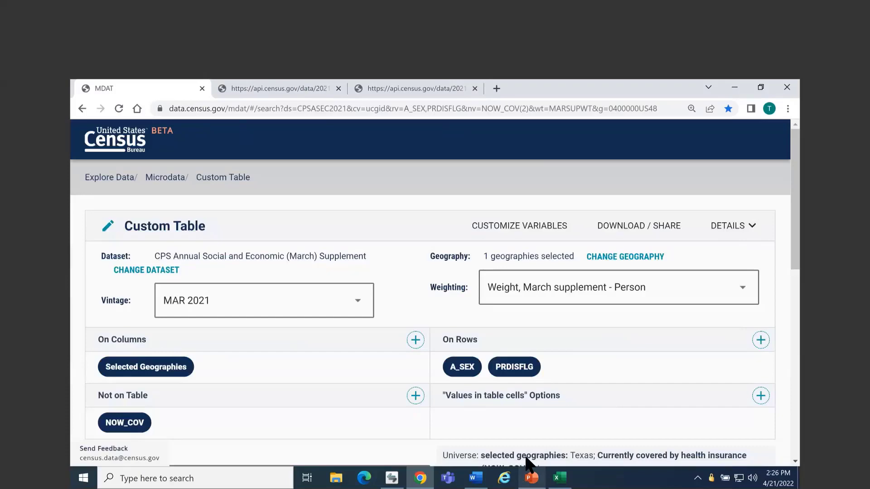
pyautogui.click(531, 476)
pyautogui.click(132, 140)
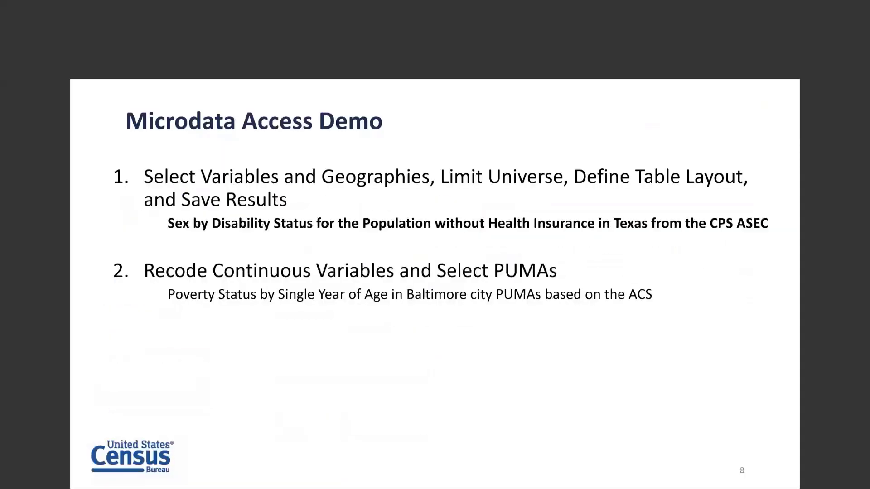
pyautogui.press('Right')
pyautogui.press('Right')
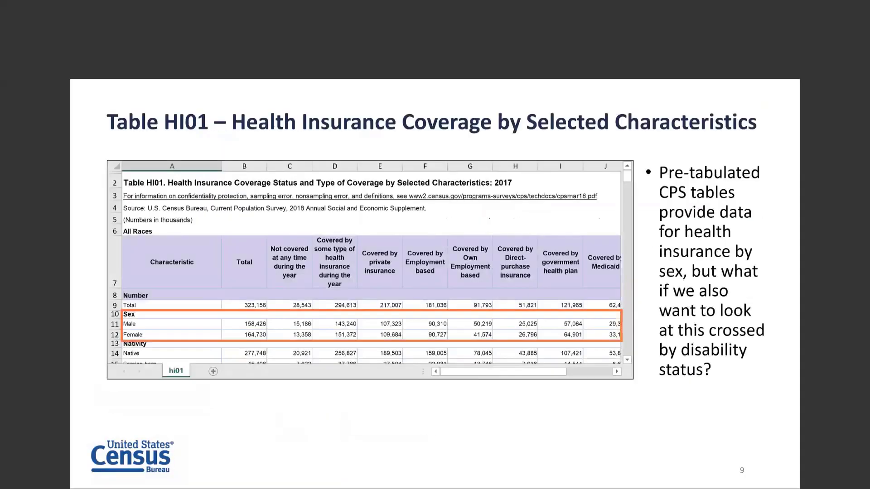
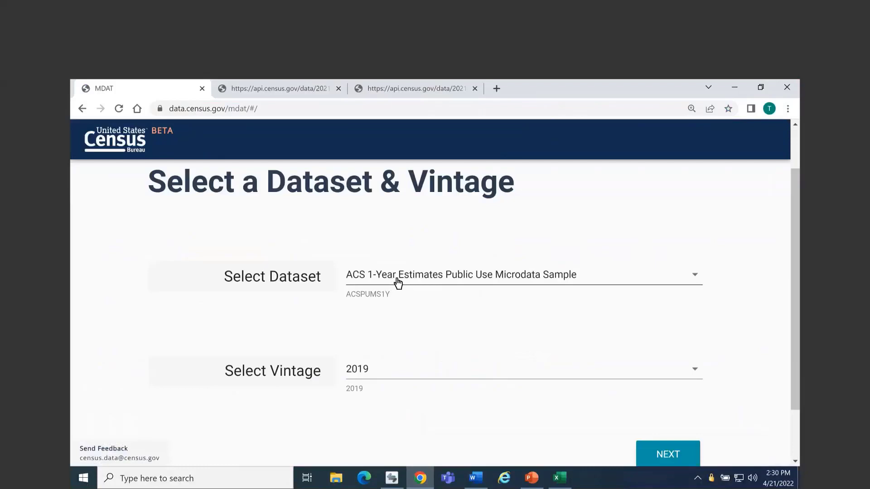
# Step: Choose the ACS 5-Year Estimates Public Use Microdata Sample dataset with vintage 2020 and continue to variable selection
pyautogui.click(397, 283)
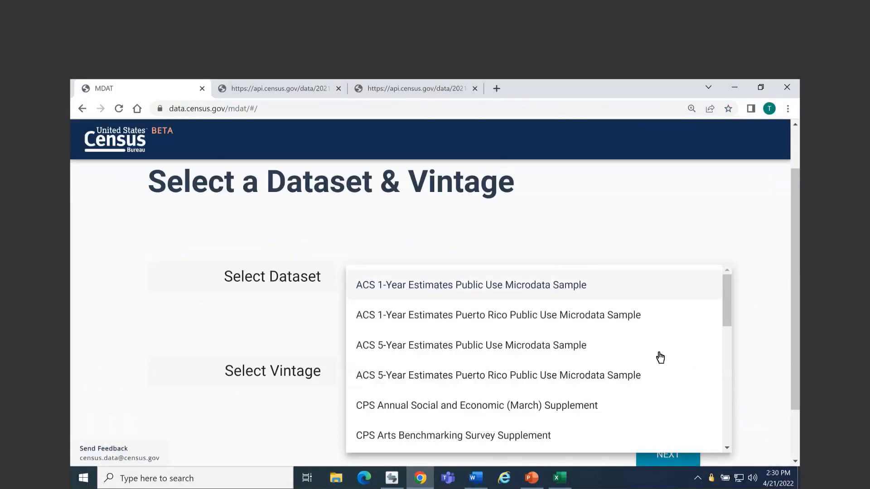
pyautogui.click(631, 355)
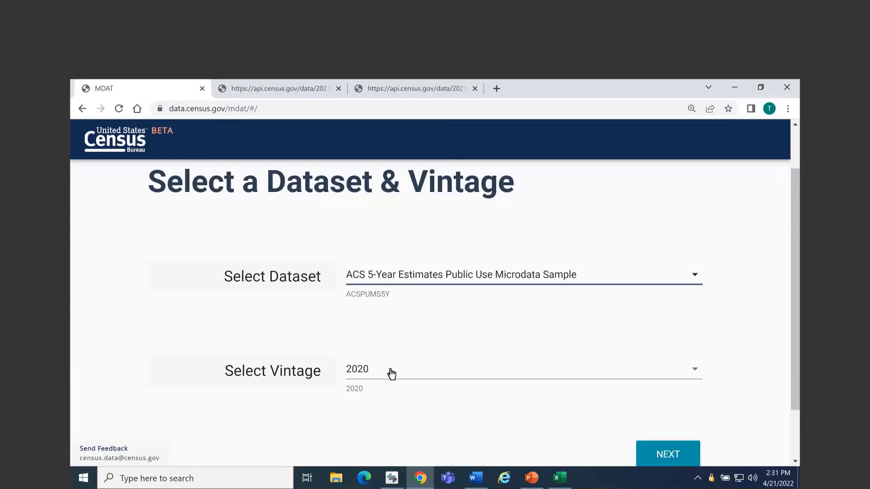
pyautogui.click(374, 371)
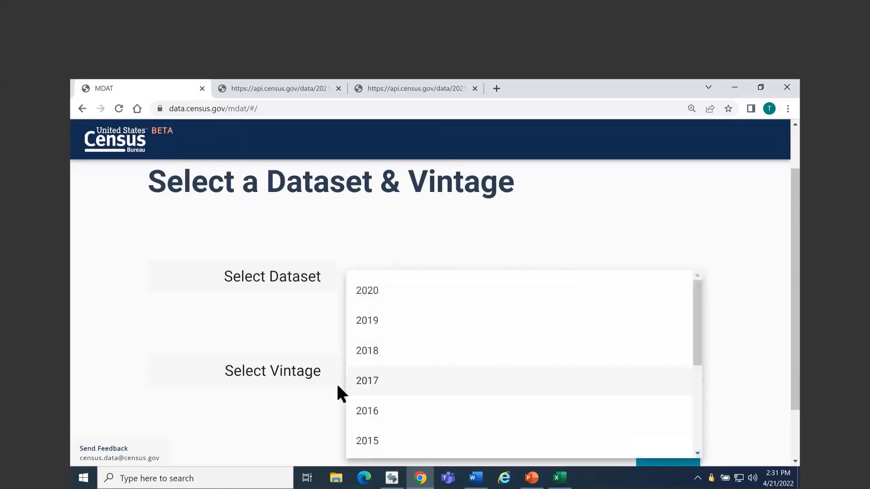
pyautogui.click(725, 422)
pyautogui.scroll(-1, 675, 421)
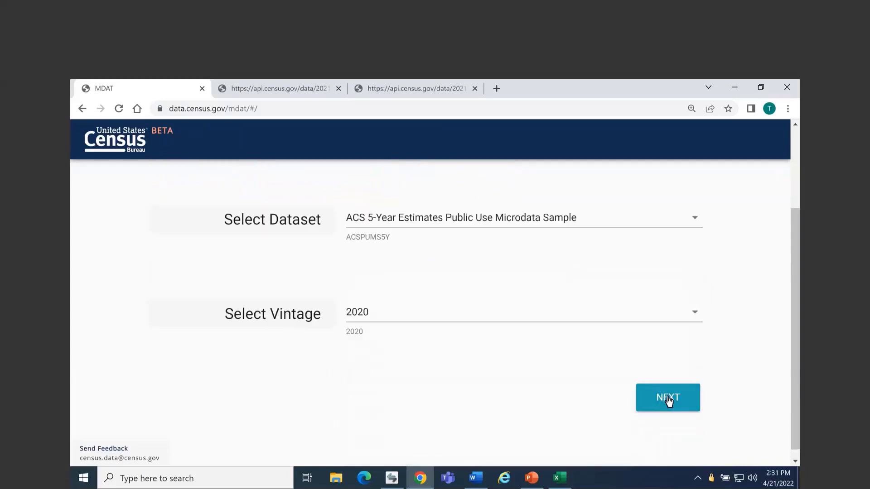
pyautogui.click(674, 395)
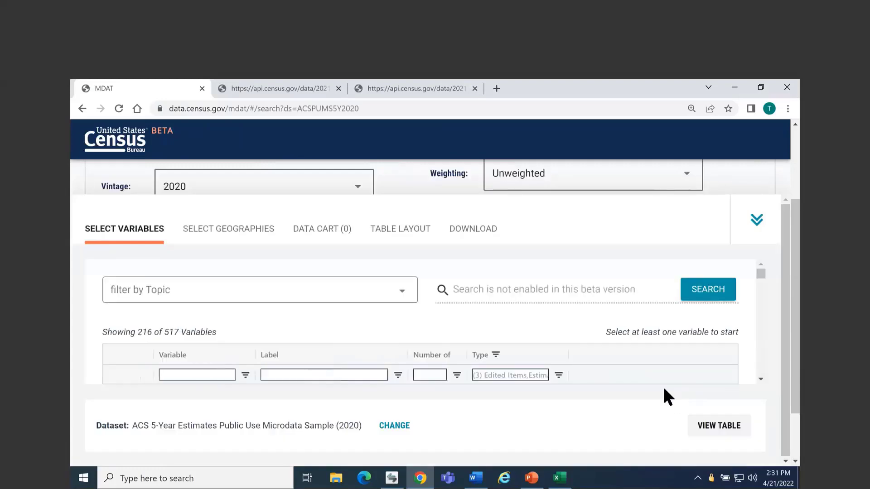
# Step: Filter the variables by povpip, review the income-to-poverty ratio recode's values, and add POVPIP to the data cart
pyautogui.click(338, 88)
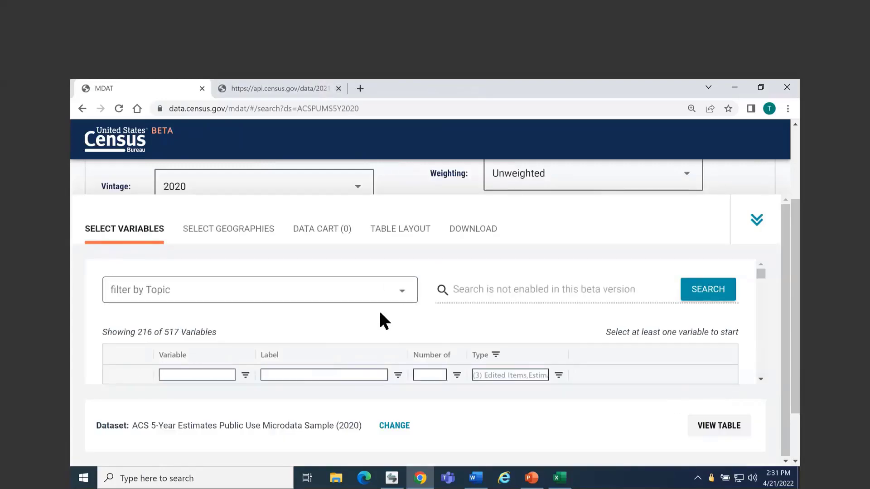
pyautogui.hotkey('ctrl', '-')
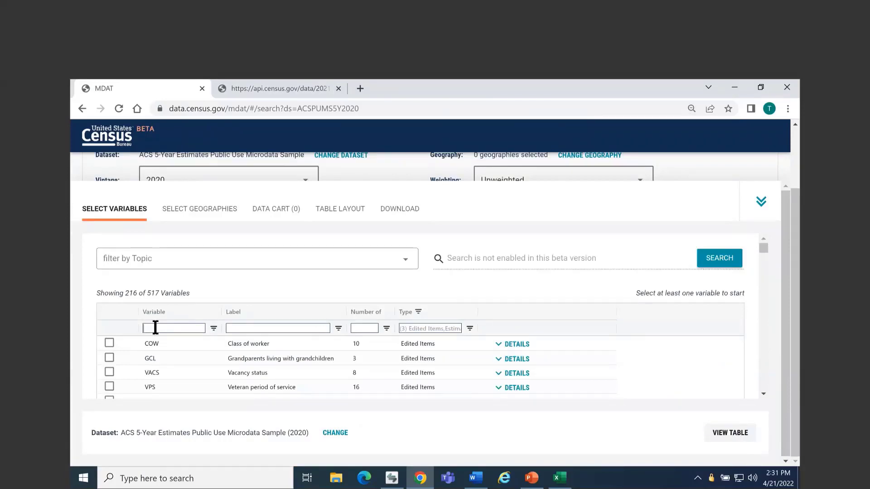
pyautogui.write('povPIP')
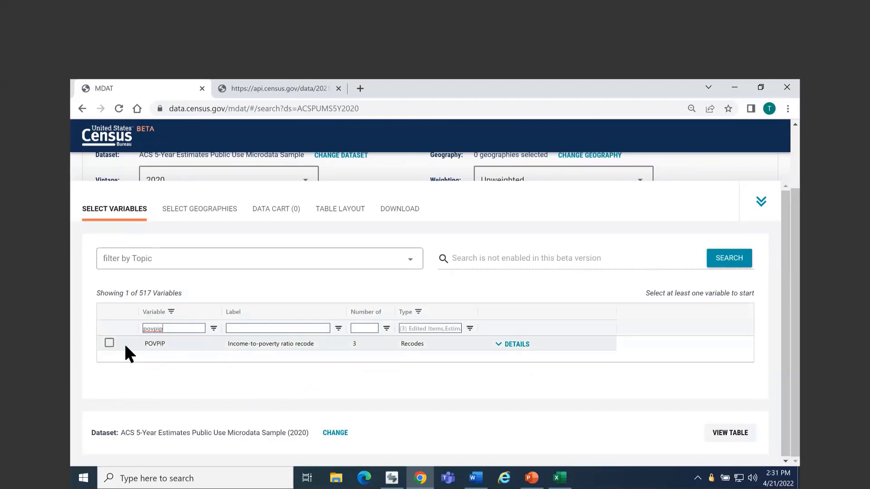
pyautogui.click(508, 347)
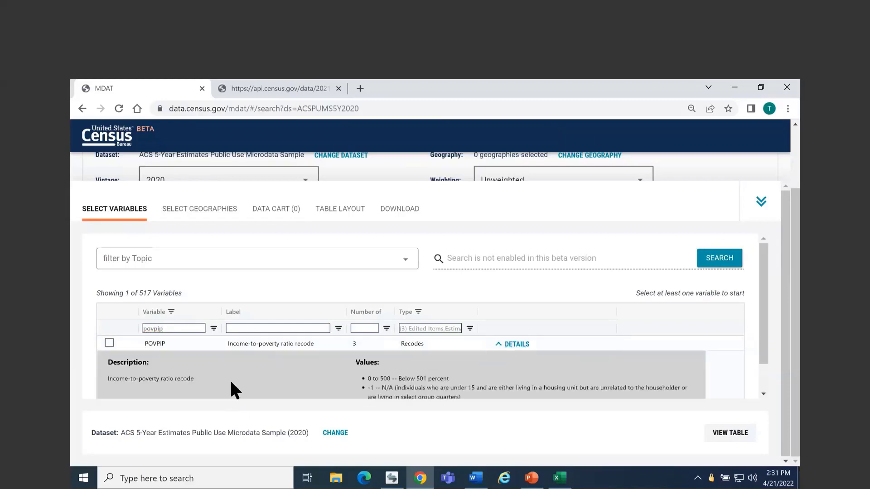
pyautogui.scroll(-2, 235, 380)
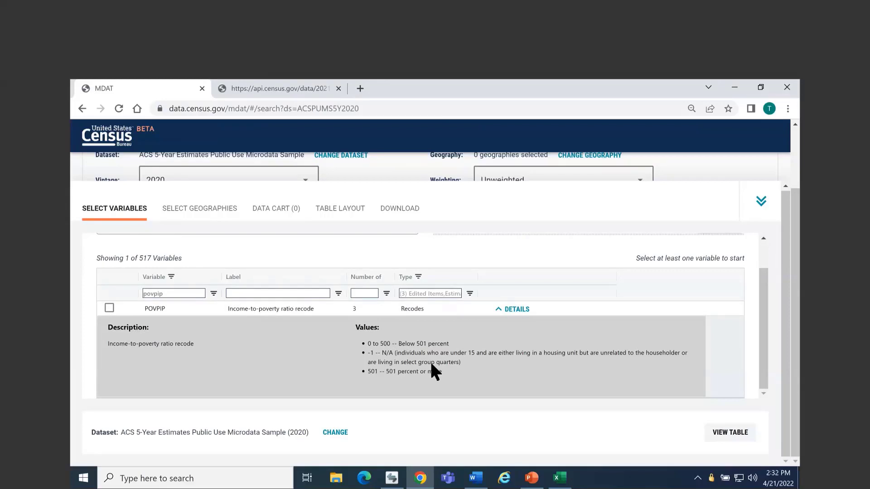
pyautogui.click(109, 308)
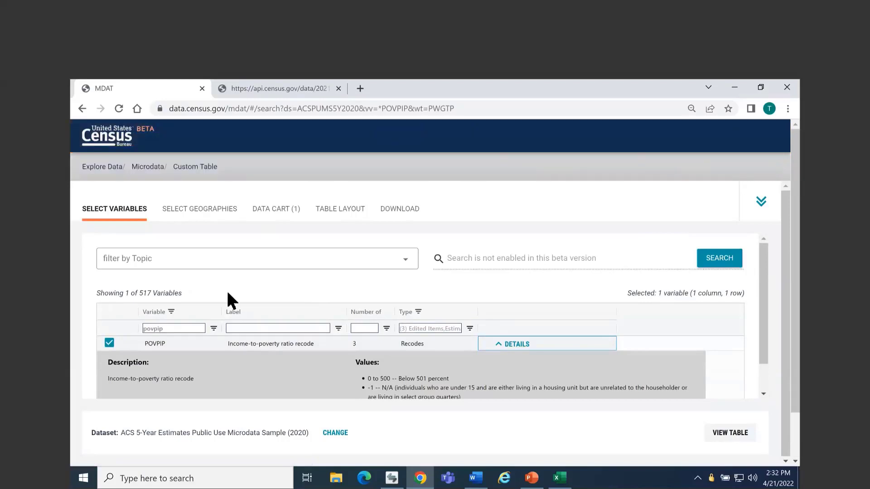
# Step: Clear the variable name filter, filter by the topic Age and Sex, review the AGEP values, and add AGEP to the data cart
pyautogui.click(175, 328)
pyautogui.hotkey('ctrl', 'a')
pyautogui.press('BackSpace')
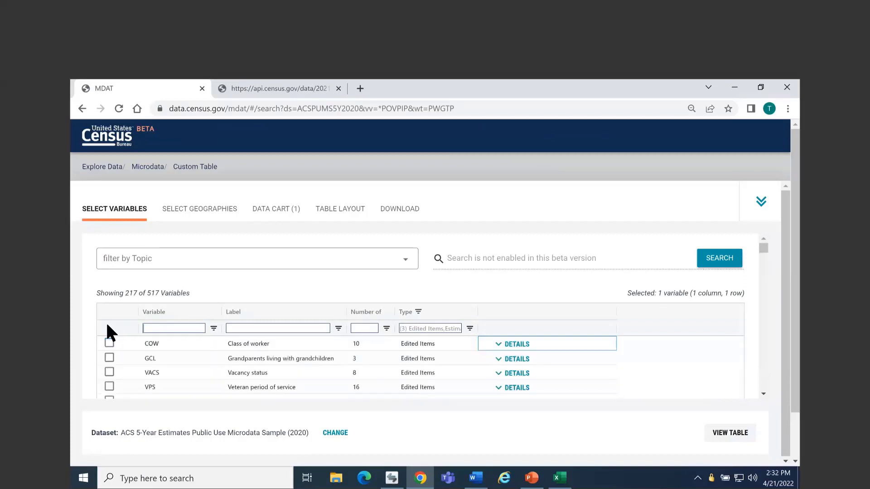
pyautogui.click(407, 266)
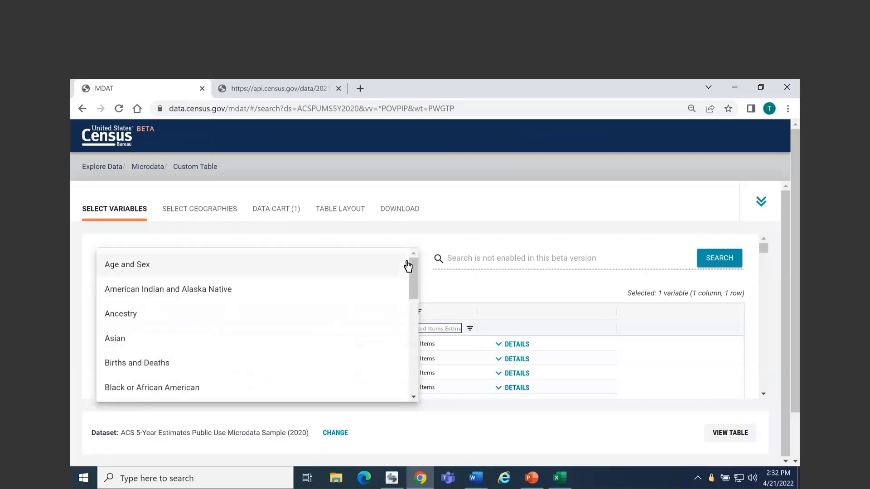
pyautogui.click(132, 269)
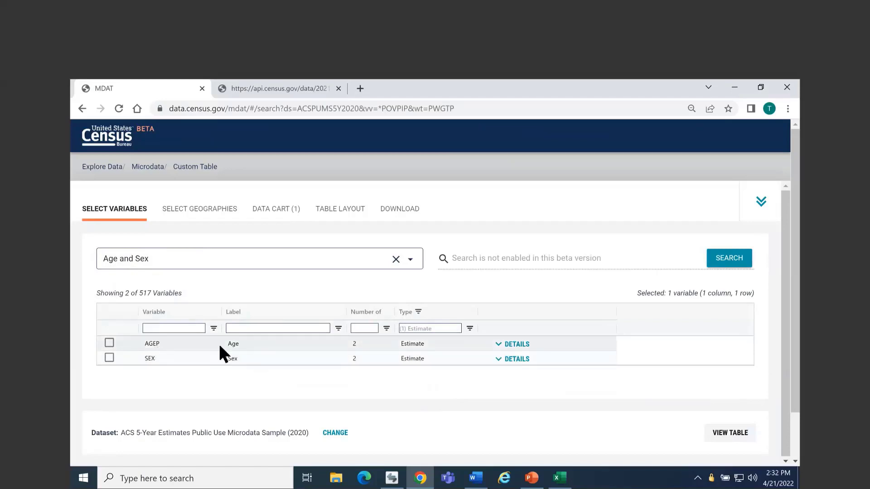
pyautogui.click(527, 344)
pyautogui.scroll(-1, 532, 356)
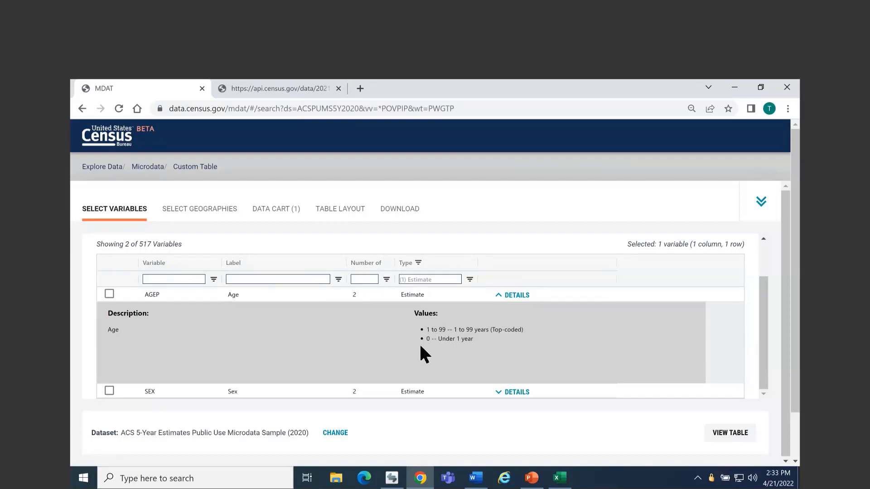
pyautogui.click(109, 294)
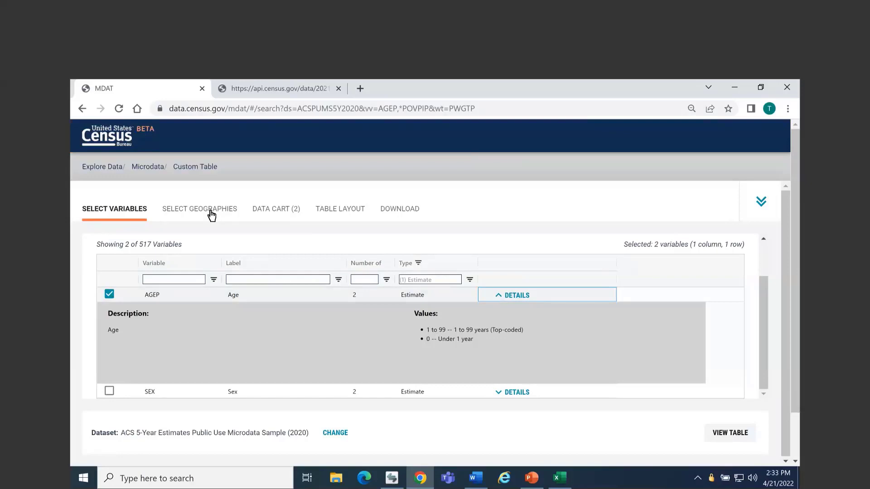
# Step: List the Public Use Microdata Areas (PUMAs) for Maryland in the geography selection
pyautogui.click(211, 215)
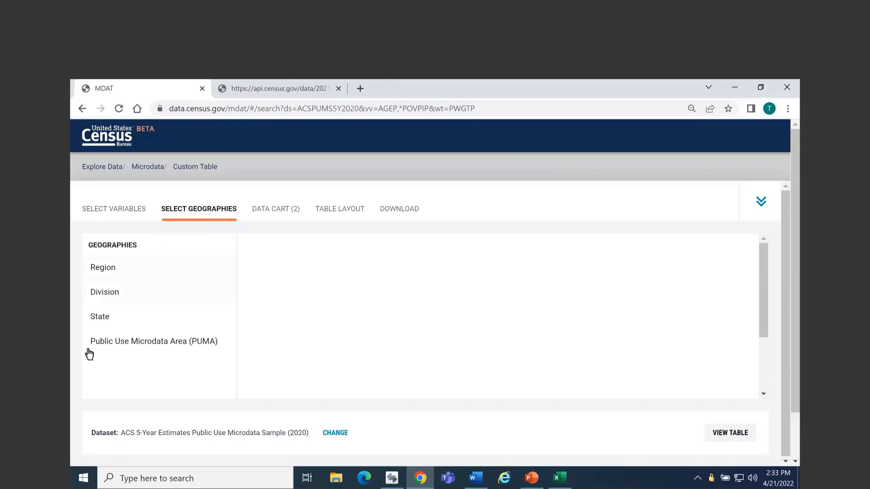
pyautogui.click(144, 348)
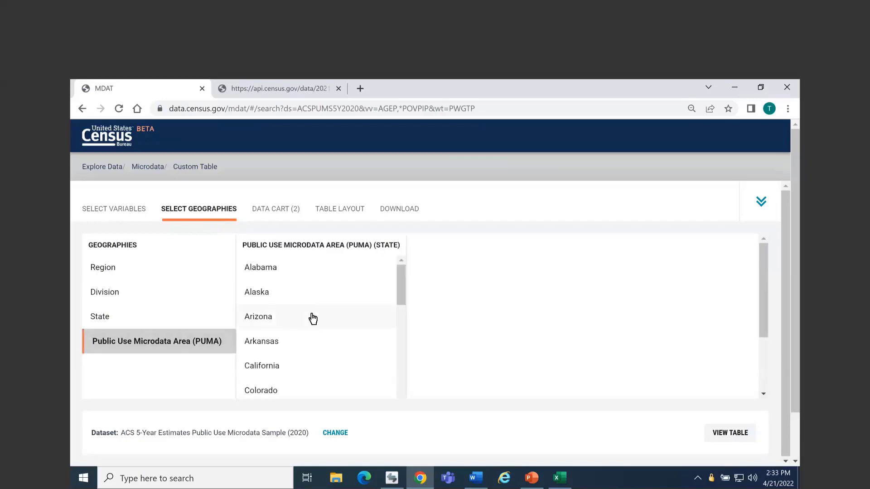
pyautogui.scroll(-7, 310, 318)
pyautogui.scroll(-1, 297, 345)
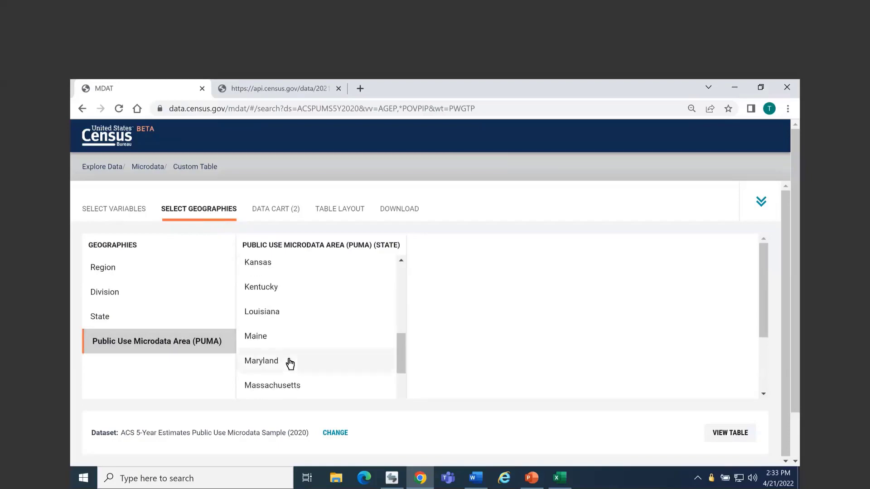
pyautogui.click(290, 364)
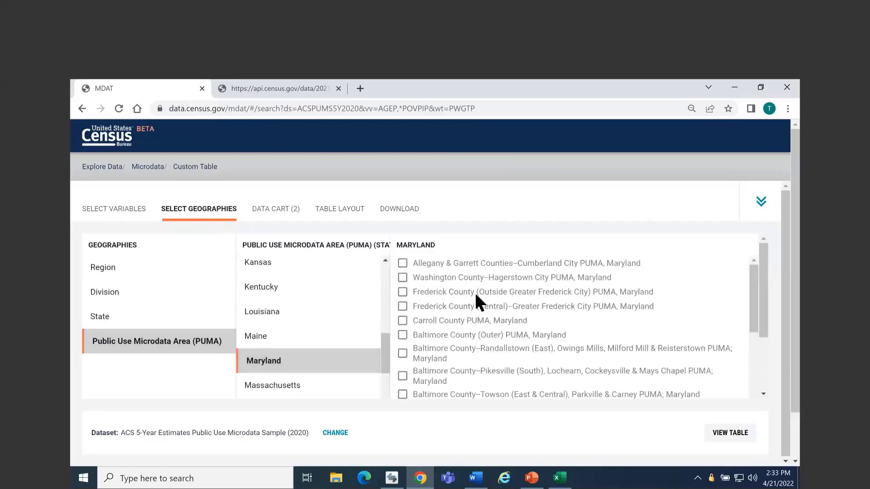
# Step: Select all five Baltimore City PUMAs in Maryland, from Sandtown-Winchester to Irvington, and review the selected geographies
pyautogui.scroll(-5, 428, 306)
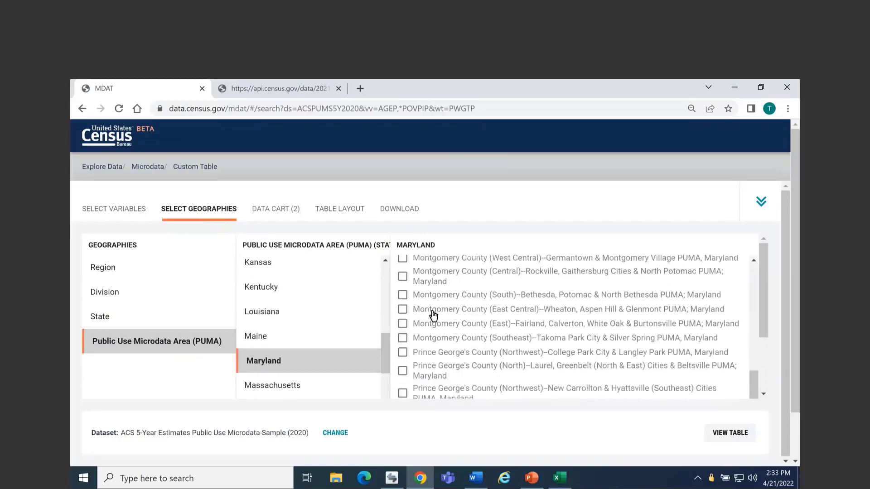
pyautogui.scroll(2, 430, 312)
pyautogui.scroll(-4, 433, 316)
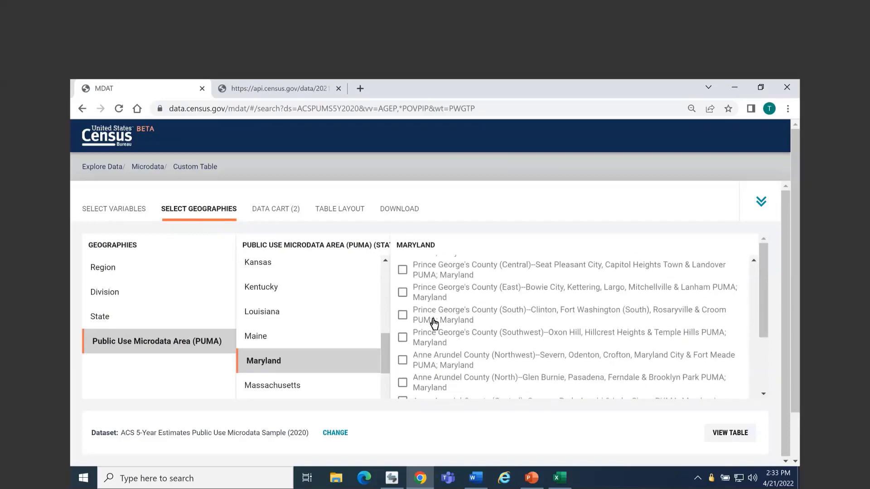
pyautogui.scroll(3, 434, 326)
pyautogui.scroll(4, 433, 329)
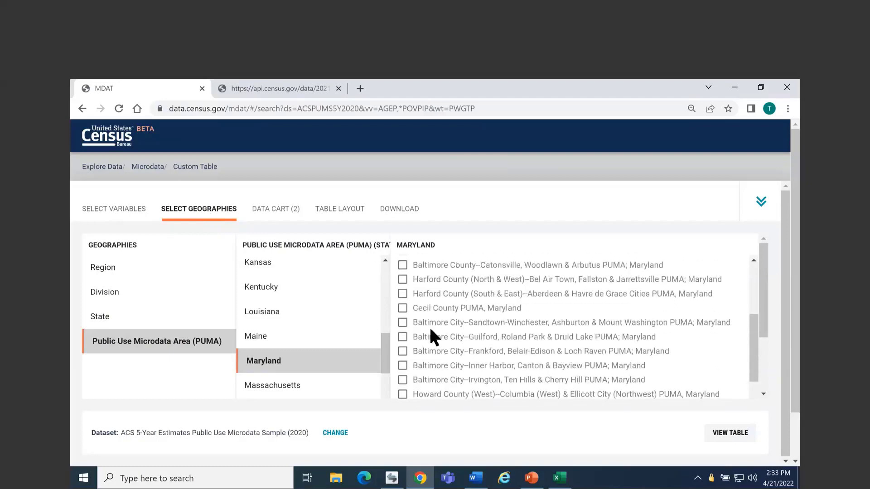
pyautogui.click(402, 322)
pyautogui.click(403, 336)
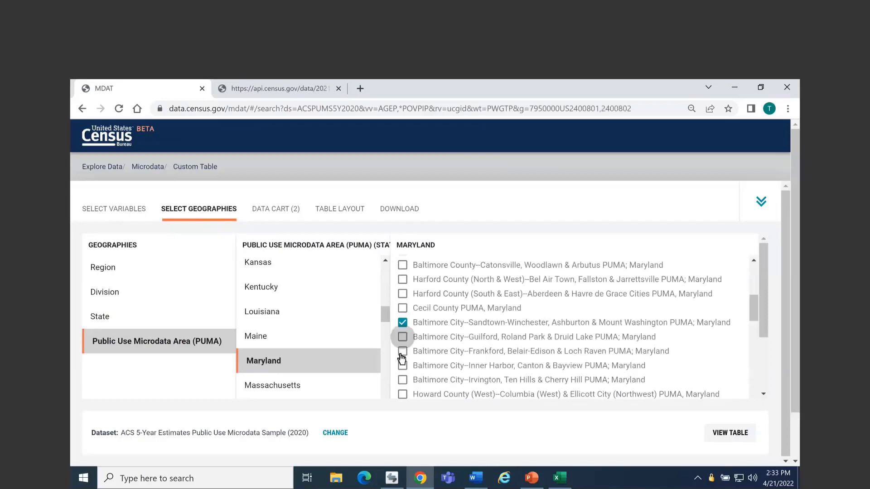
pyautogui.click(403, 351)
pyautogui.click(402, 365)
pyautogui.click(402, 381)
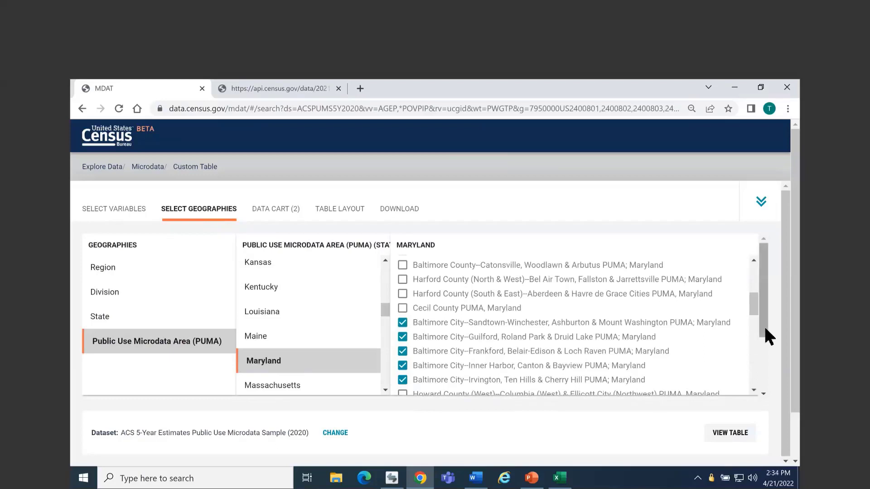
pyautogui.scroll(-2, 766, 390)
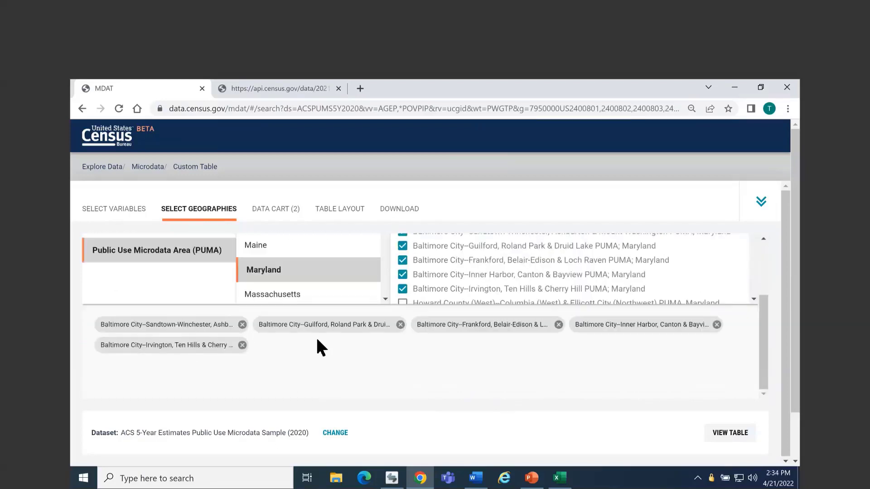
# Step: Create a custom group for POVPIP in the data cart, label it Below Poverty, and dismiss the chat notification
pyautogui.click(272, 213)
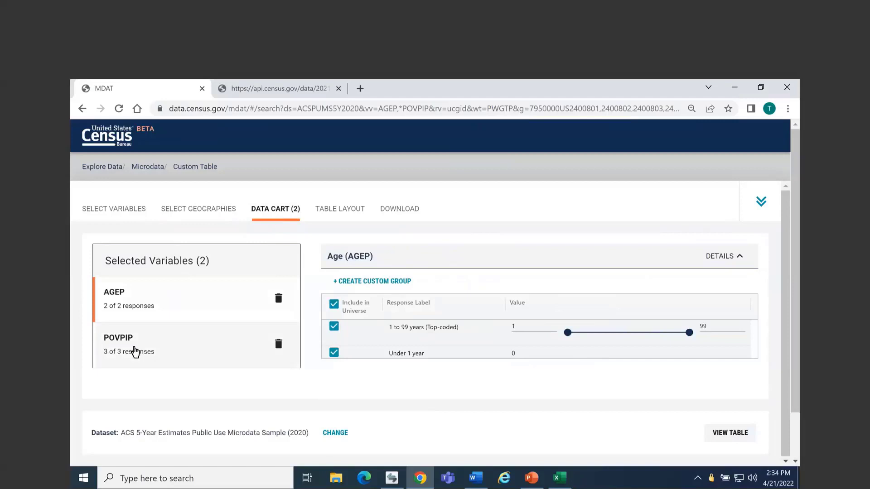
pyautogui.click(135, 352)
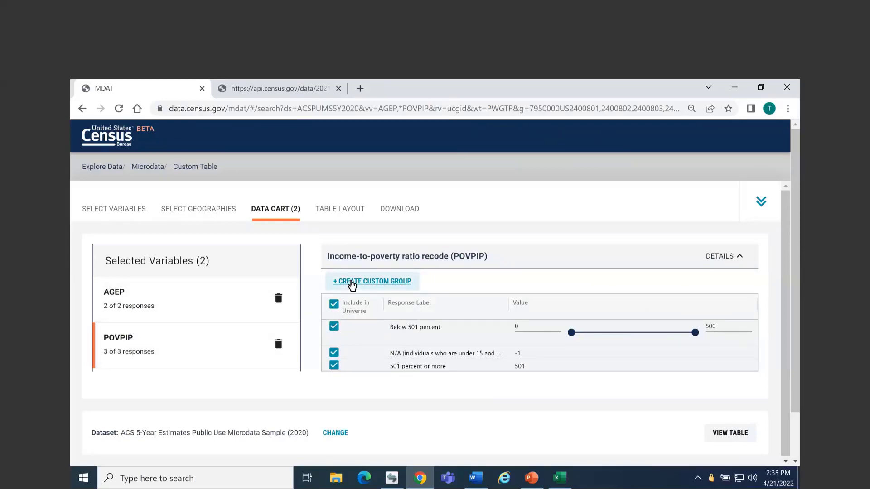
pyautogui.click(352, 284)
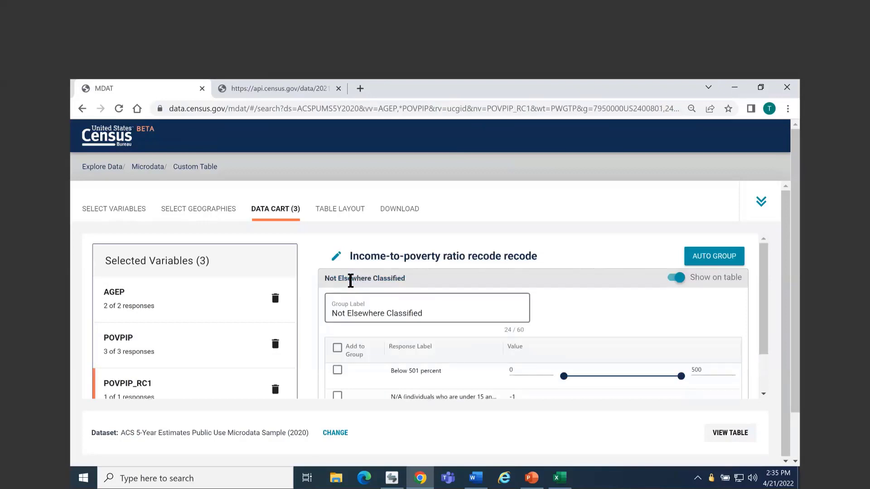
pyautogui.scroll(-1, 417, 290)
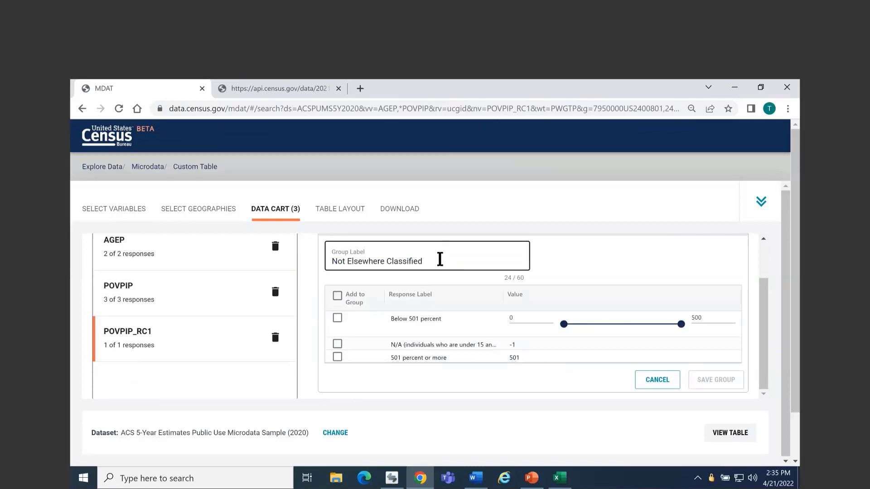
pyautogui.moveTo(441, 259); pyautogui.dragTo(320, 262)
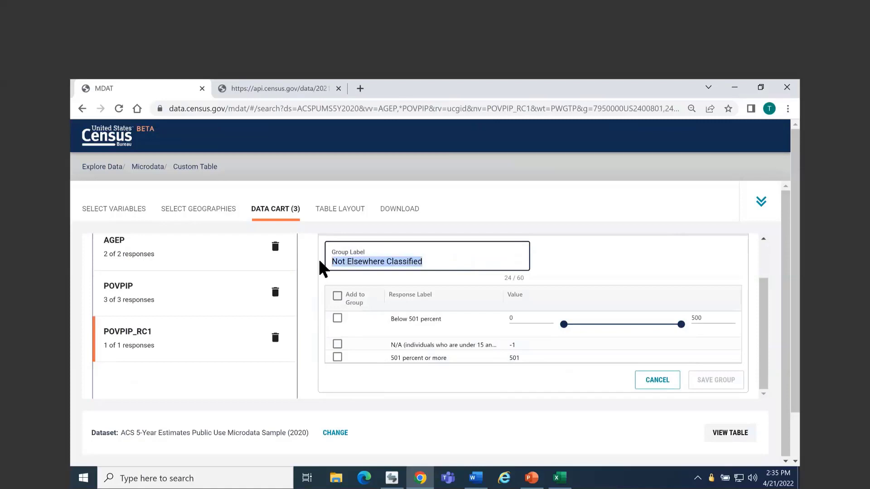
pyautogui.write('Below Po')
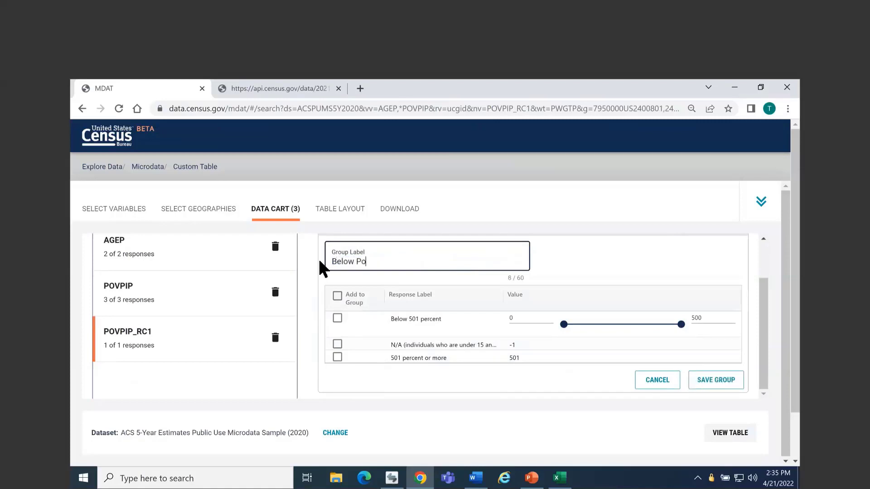
pyautogui.write('verty')
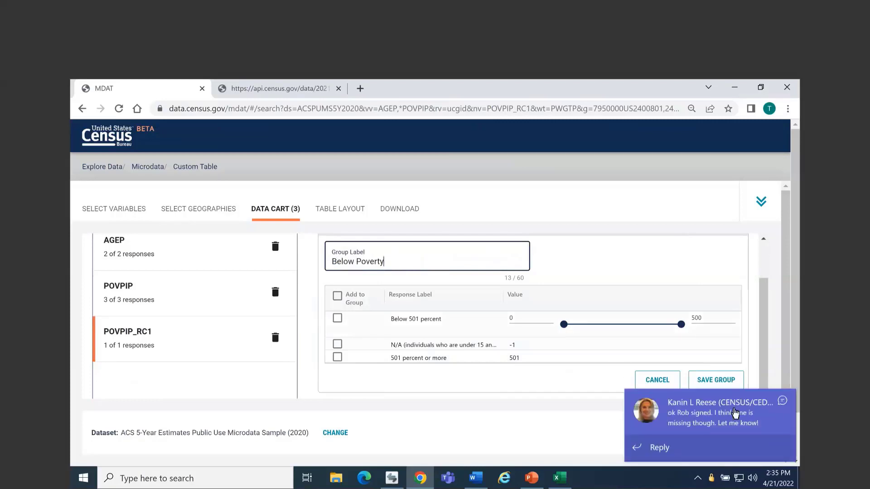
pyautogui.click(784, 398)
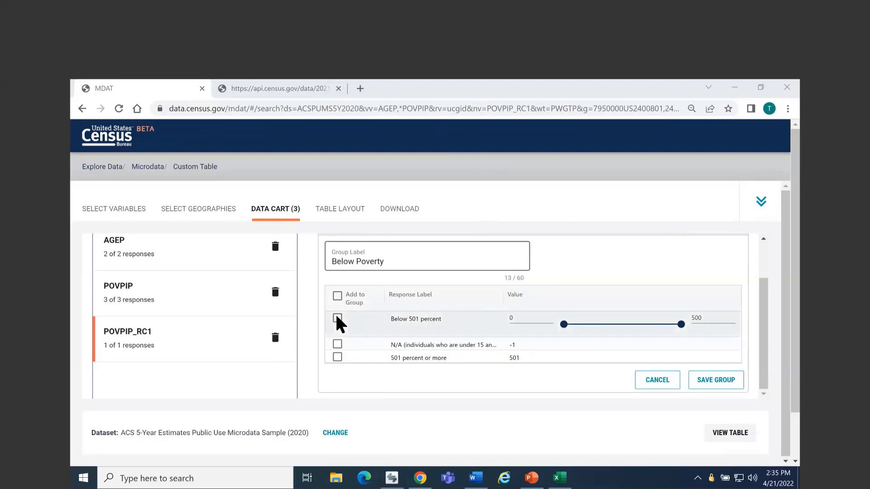
pyautogui.moveTo(334, 261); pyautogui.dragTo(394, 262)
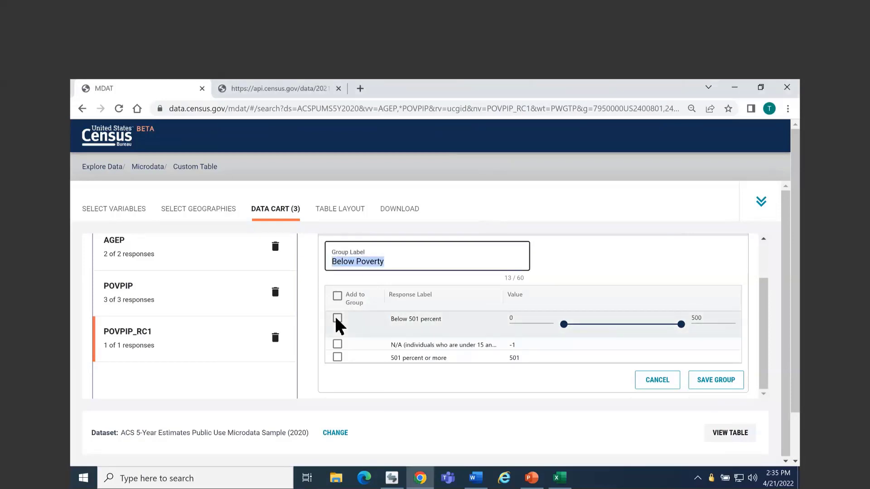
# Step: Add the Below 501 percent response to the Below Poverty group, limit its range to 0 through 99, and save the group
pyautogui.click(338, 319)
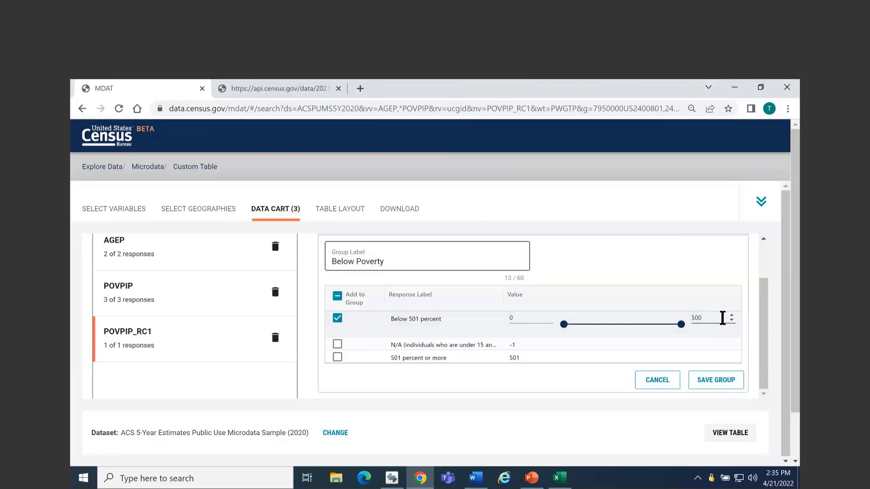
pyautogui.moveTo(722, 318); pyautogui.dragTo(683, 312)
pyautogui.write('99')
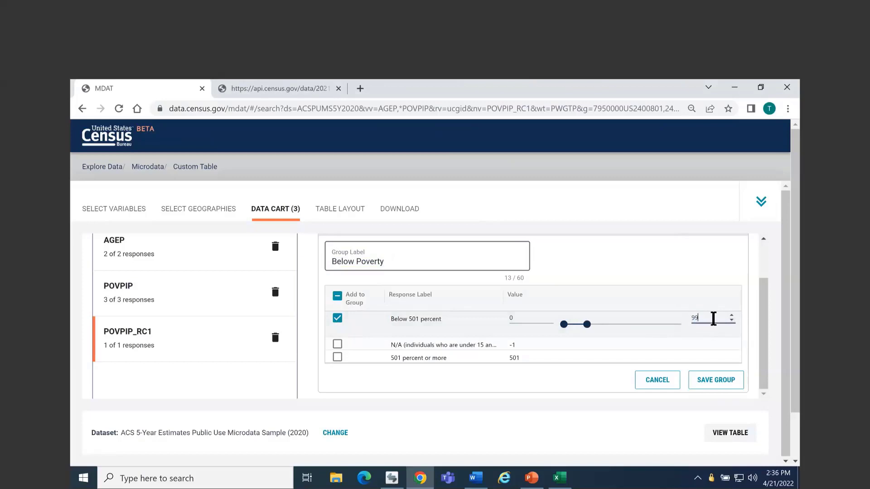
pyautogui.click(758, 320)
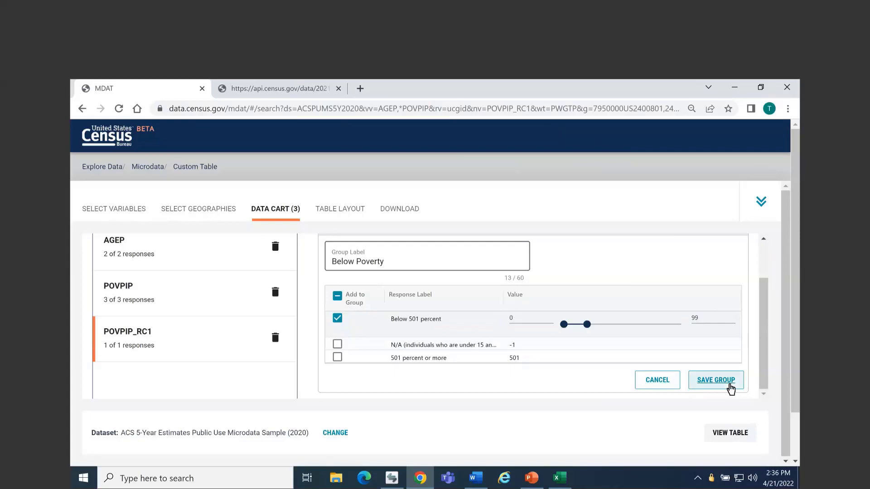
pyautogui.click(731, 385)
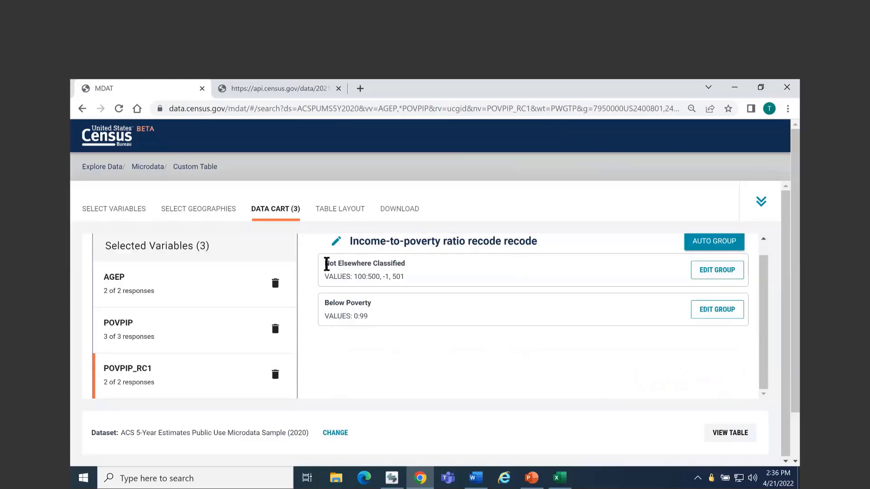
# Step: Edit the Not Elsewhere Classified group of the income-to-poverty recode and label it At or Above Poverty
pyautogui.moveTo(326, 264); pyautogui.dragTo(407, 282)
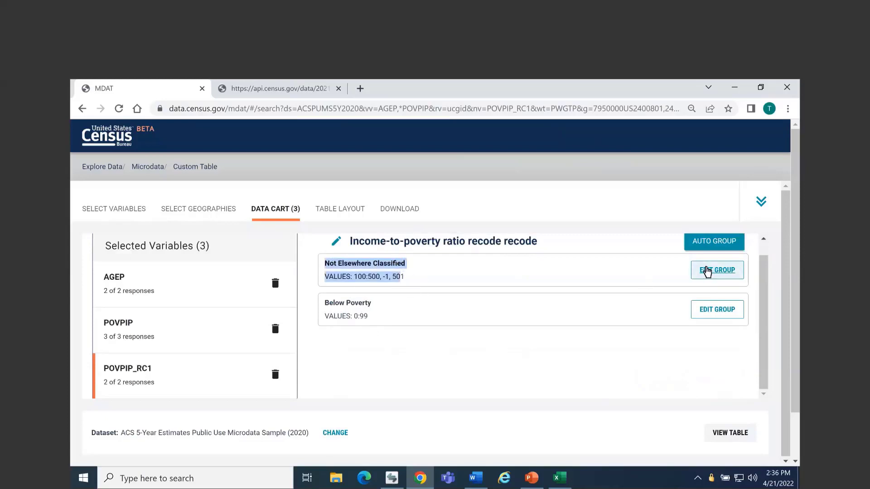
pyautogui.click(707, 271)
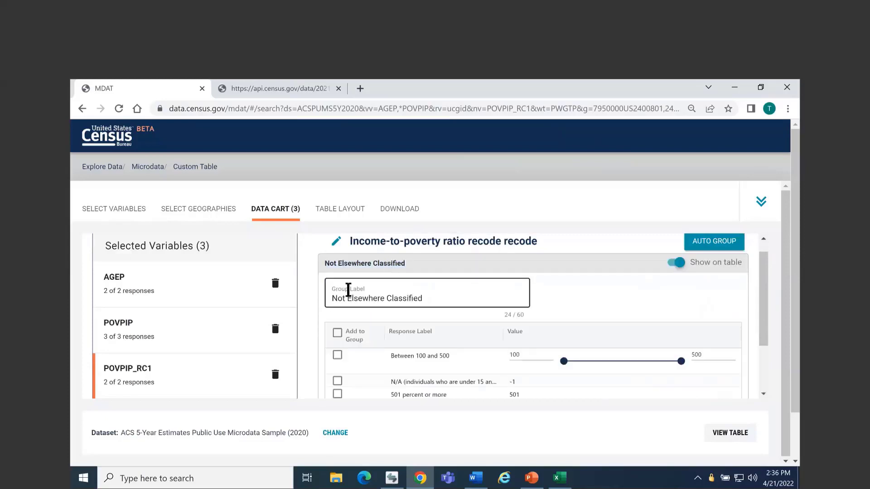
pyautogui.moveTo(423, 298); pyautogui.dragTo(336, 290)
pyautogui.press('BackSpace')
pyautogui.press('BackSpace')
pyautogui.write('A')
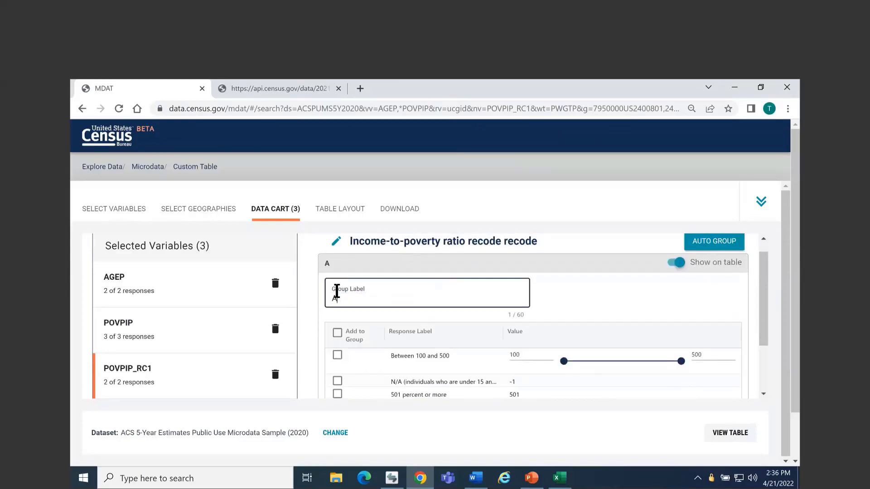
pyautogui.write('t or Above Poverty')
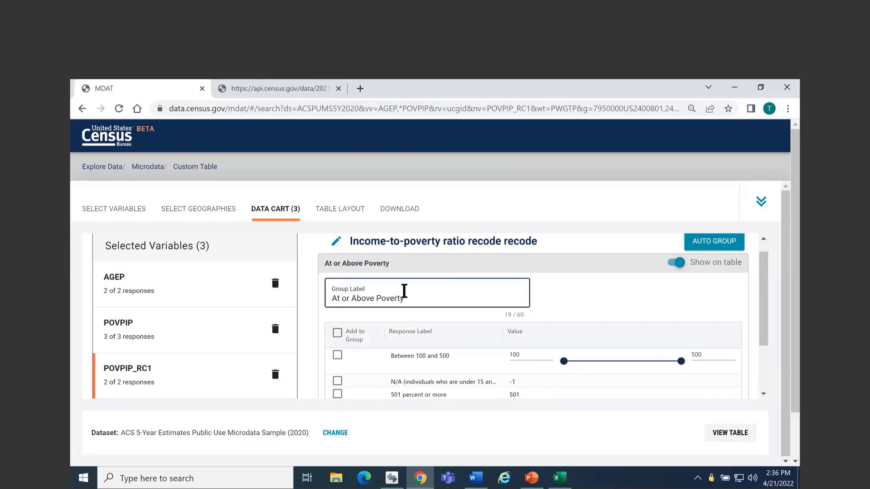
# Step: Add the Between 100 and 500 and 501 percent or more responses to At or Above Poverty, and save the group
pyautogui.scroll(-2, 378, 321)
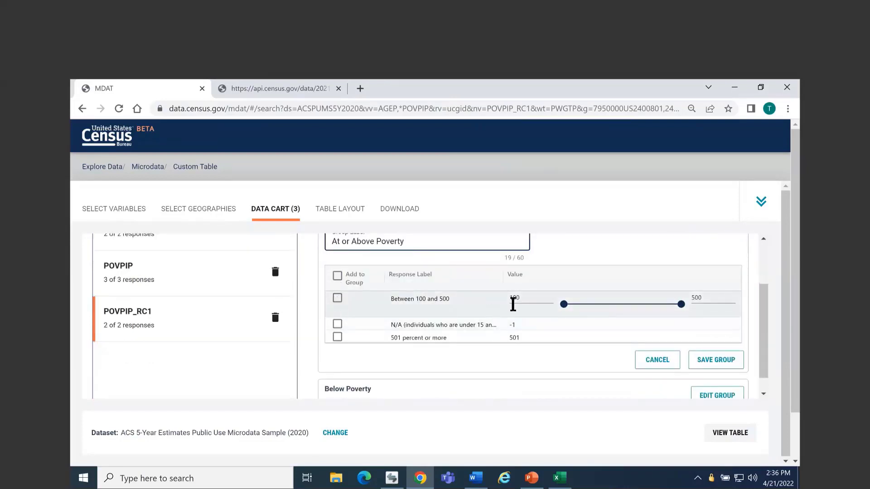
pyautogui.click(338, 299)
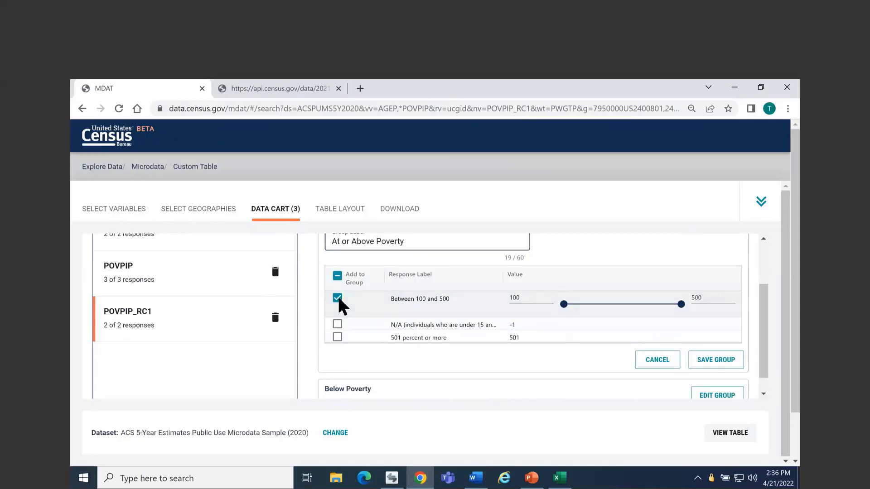
pyautogui.click(392, 338)
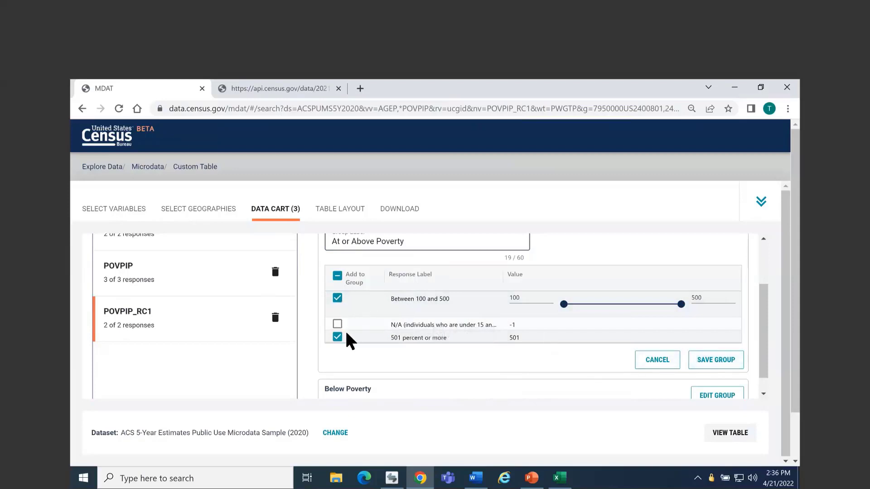
pyautogui.click(723, 367)
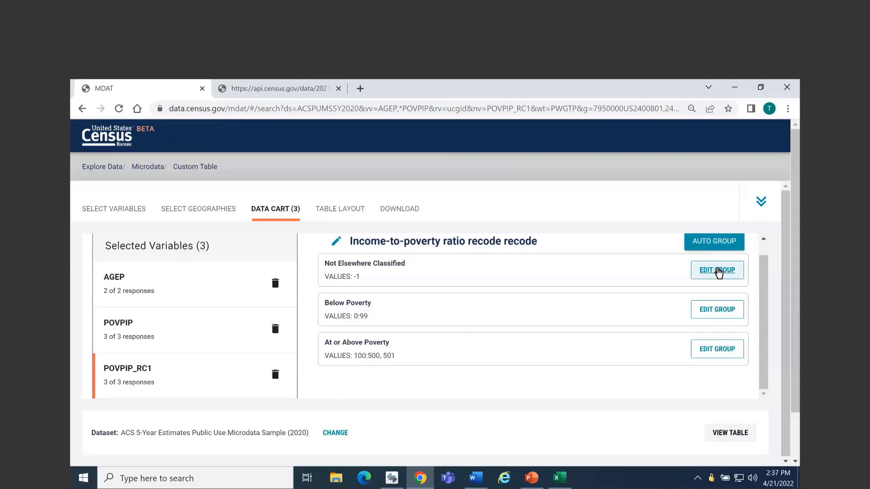
# Step: Relabel the remaining Not Elsewhere Classified group as Not in Poverty Universe, add the N/A response (-1), and save the group
pyautogui.click(715, 272)
pyautogui.write('N')
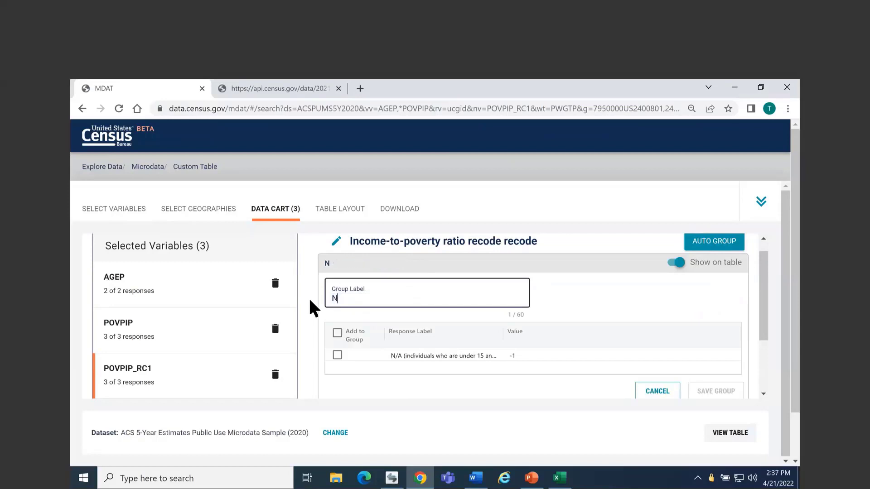
pyautogui.write('ot in Poverty Universe')
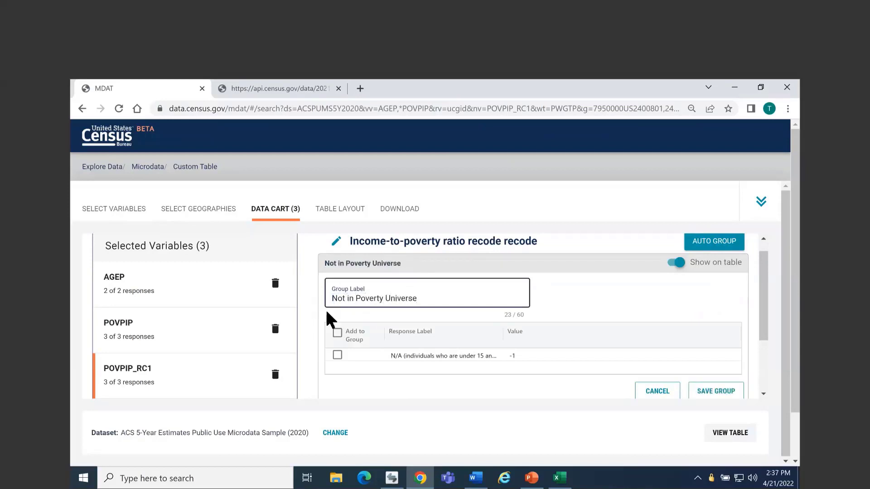
pyautogui.click(337, 355)
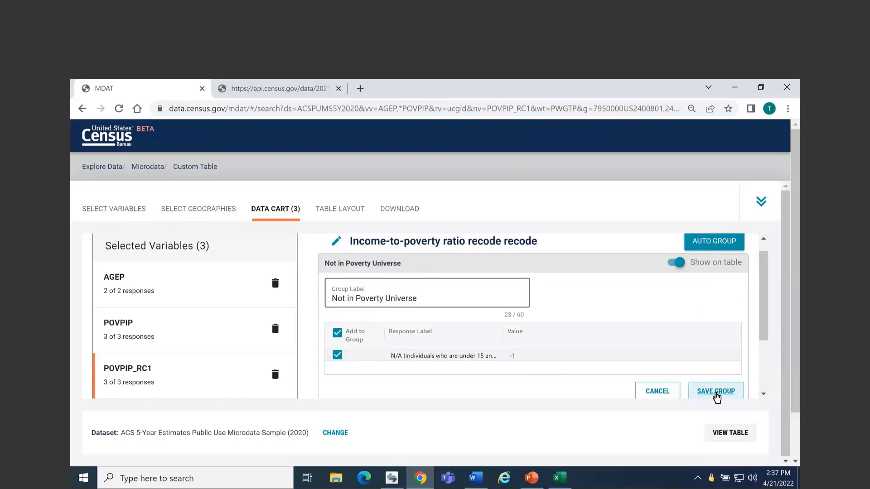
pyautogui.click(716, 393)
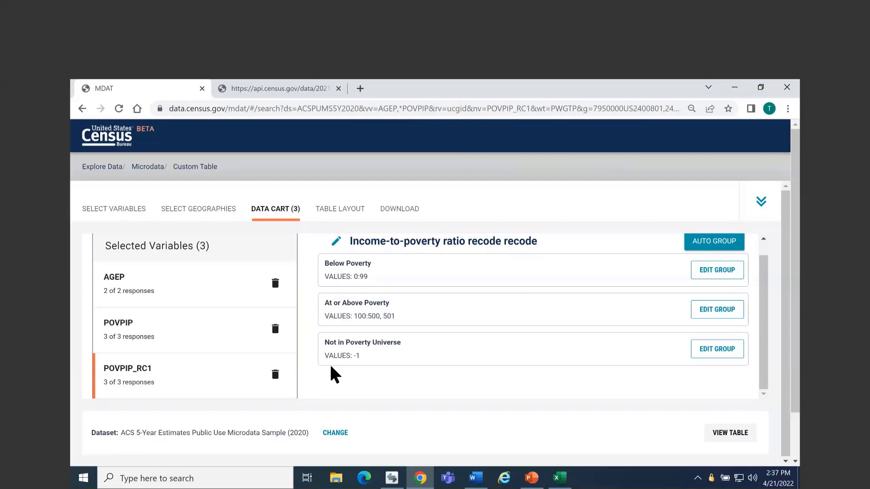
# Step: Start a custom group recode for the Age (AGEP) variable in the data cart
pyautogui.scroll(-2, 335, 375)
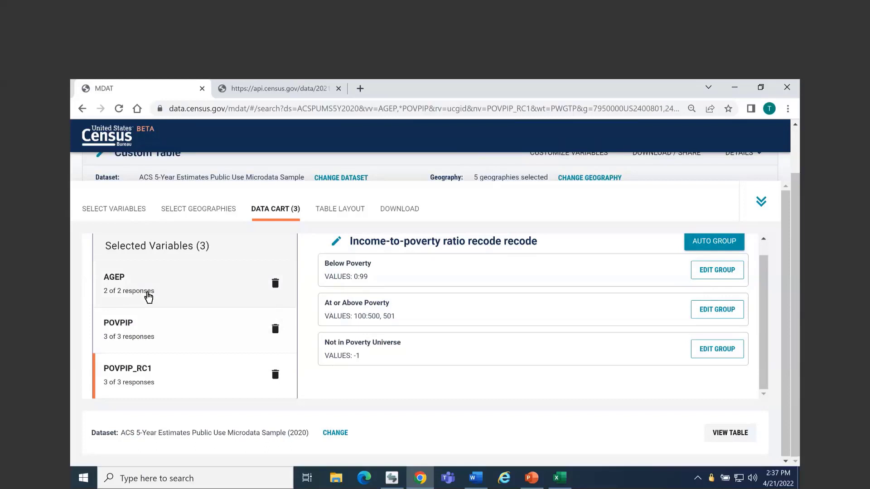
pyautogui.click(148, 297)
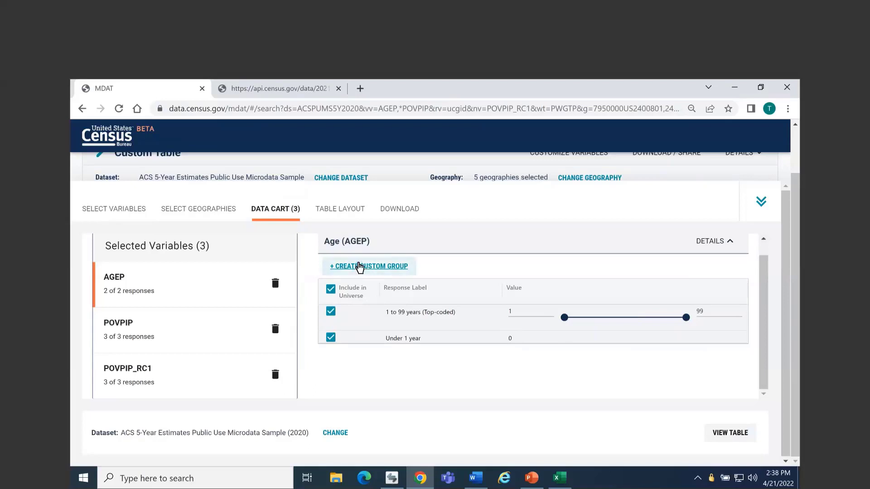
pyautogui.click(359, 267)
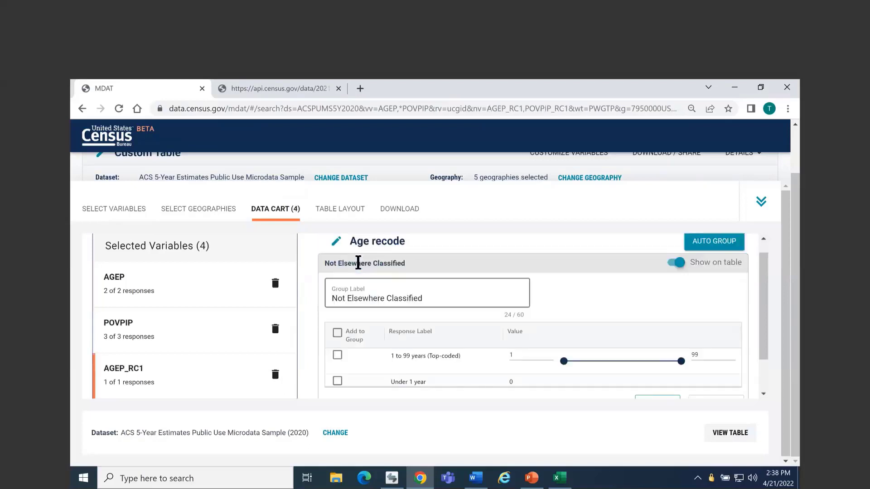
# Step: Add the Under 1 year response to the Age recode's group, label it Under 1 year, and save the group
pyautogui.moveTo(422, 298); pyautogui.dragTo(327, 298)
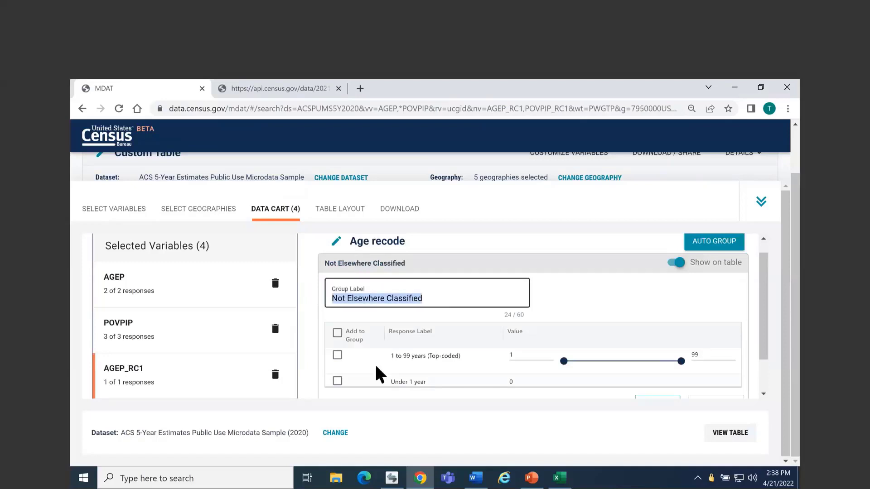
pyautogui.click(337, 381)
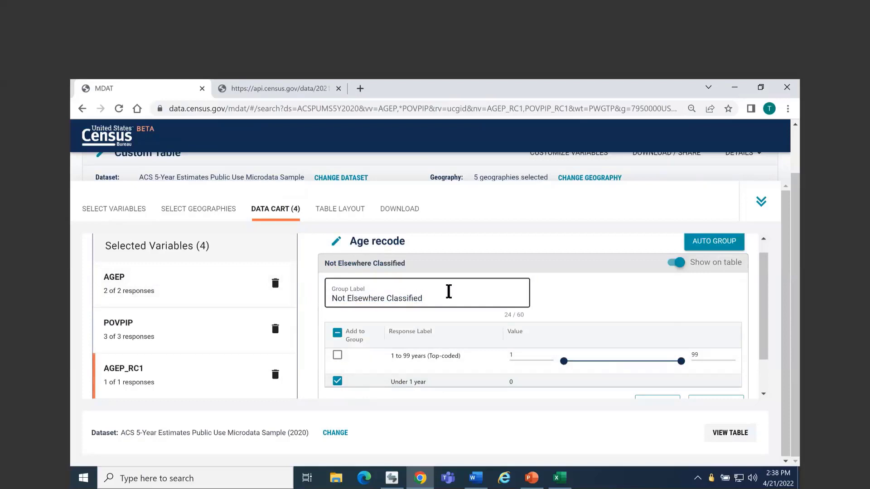
pyautogui.tripleClick(436, 296)
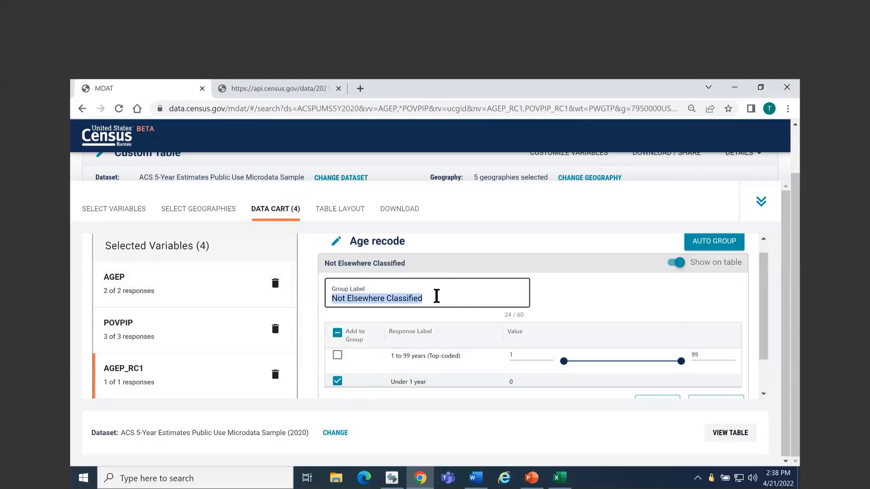
pyautogui.write('Under 1')
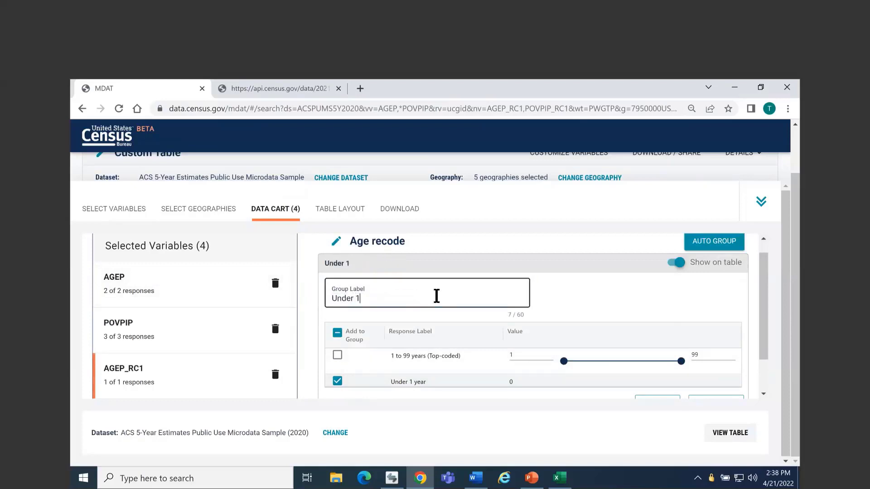
pyautogui.write(' year')
pyautogui.scroll(-1, 728, 389)
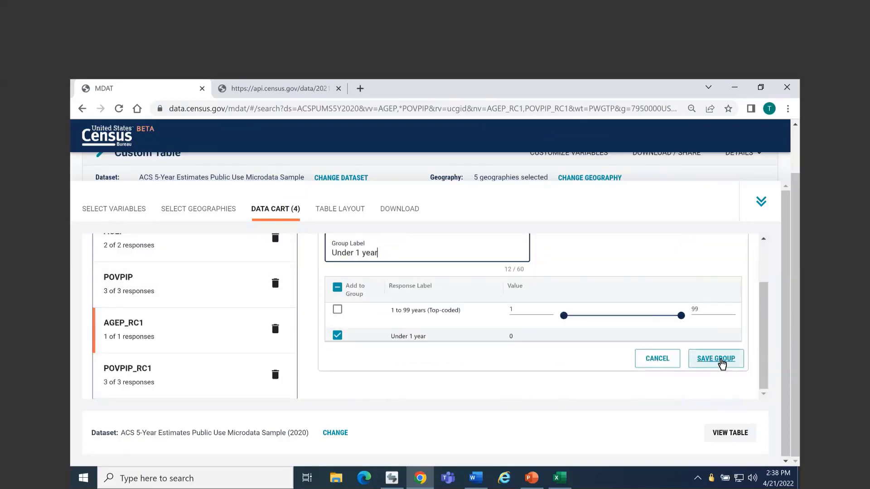
pyautogui.click(723, 364)
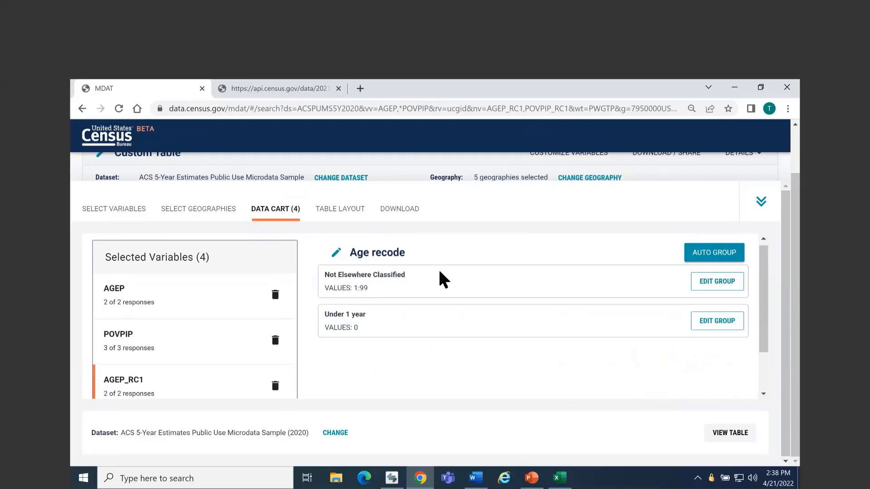
# Step: Edit the Not Elsewhere Classified group of the Age recode, add the 1 to 99 years response, and label the group 1
pyautogui.click(719, 290)
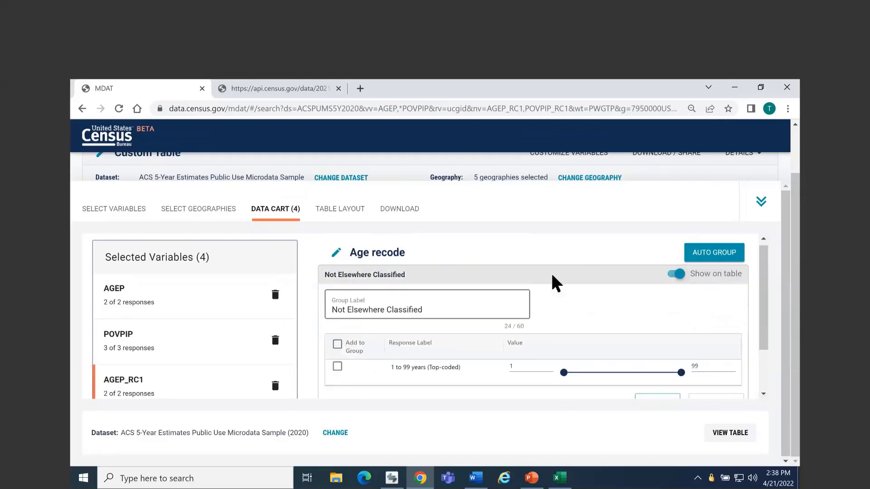
pyautogui.click(337, 366)
pyautogui.moveTo(440, 310); pyautogui.dragTo(285, 306)
pyautogui.write('1')
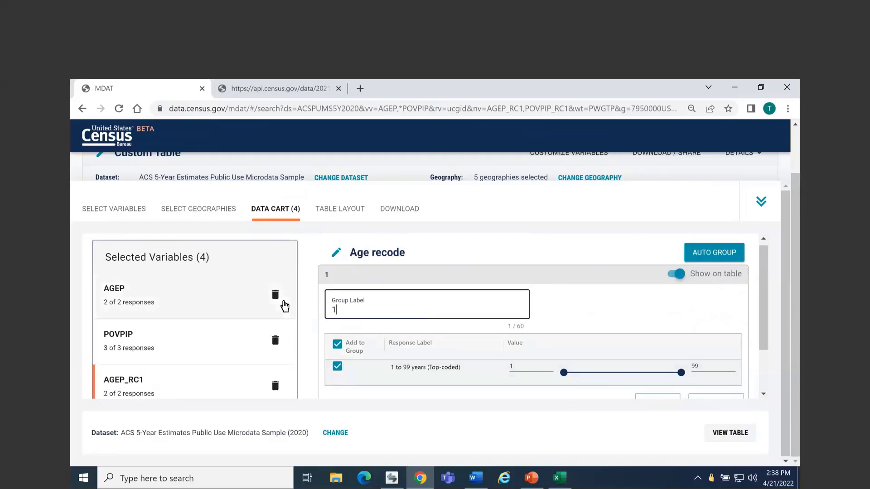
# Step: Limit the age group labelled 1 to an upper value of 1 and save the group
pyautogui.doubleClick(703, 366)
pyautogui.rightClick(678, 372)
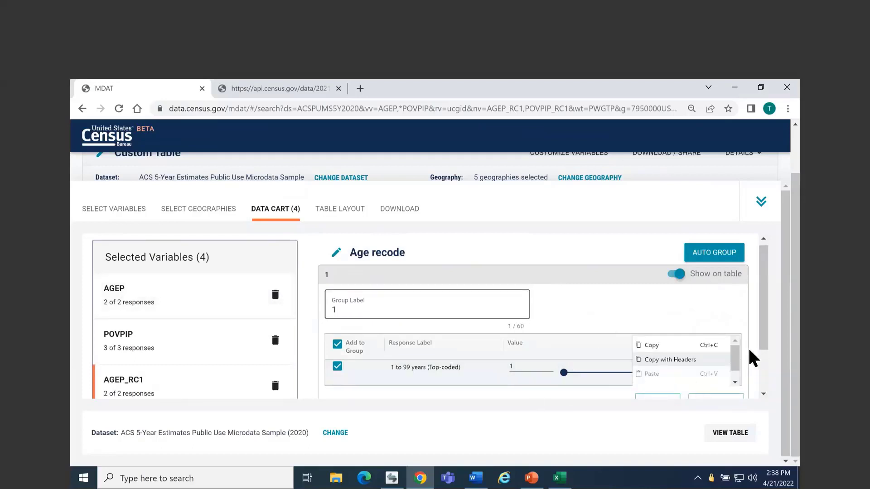
pyautogui.rightClick(700, 369)
pyautogui.press('Escape')
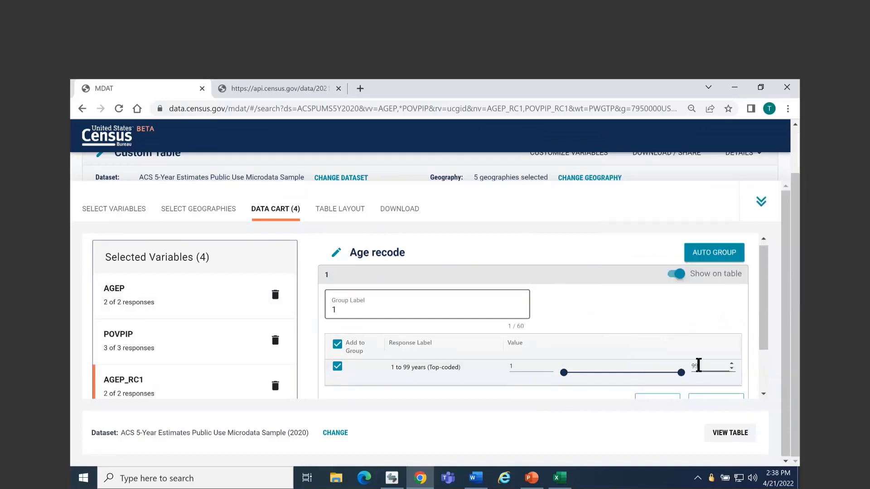
pyautogui.write('1')
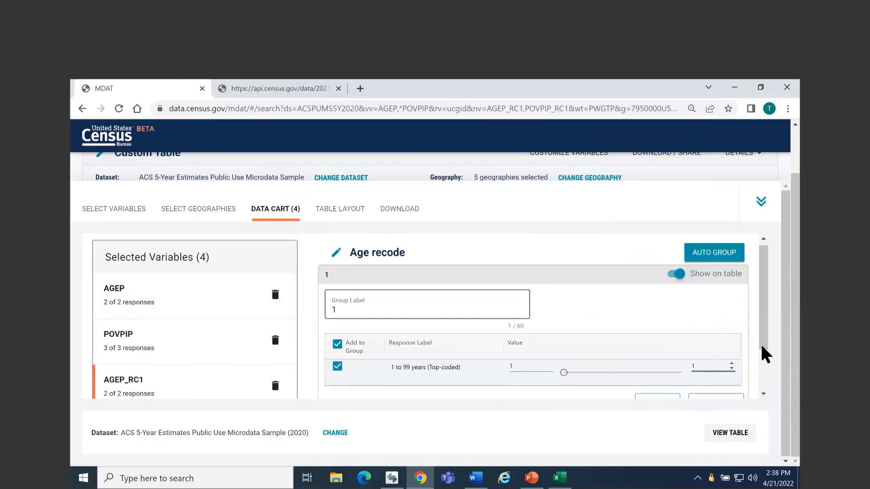
pyautogui.scroll(-2, 741, 374)
pyautogui.click(717, 345)
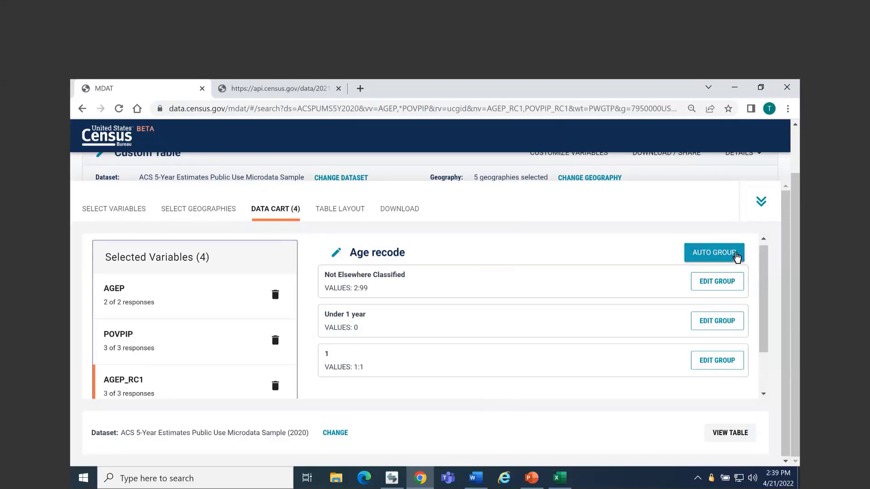
# Step: Auto-group the remaining ages of the Age recode from 2 to 99 in groups of 1, and review the generated groups
pyautogui.click(735, 255)
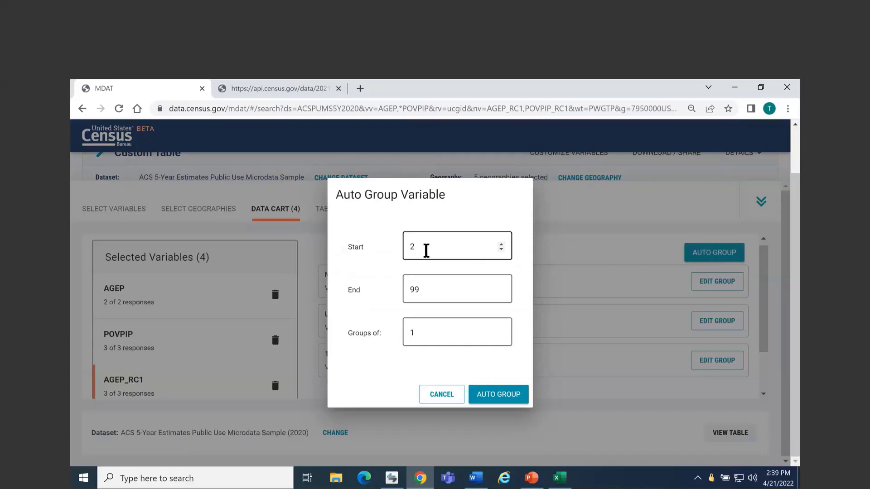
pyautogui.click(439, 291)
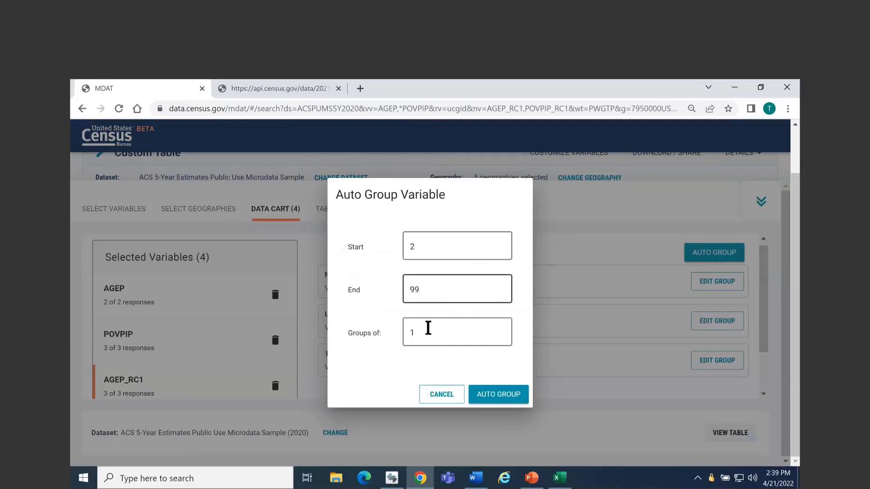
pyautogui.click(426, 327)
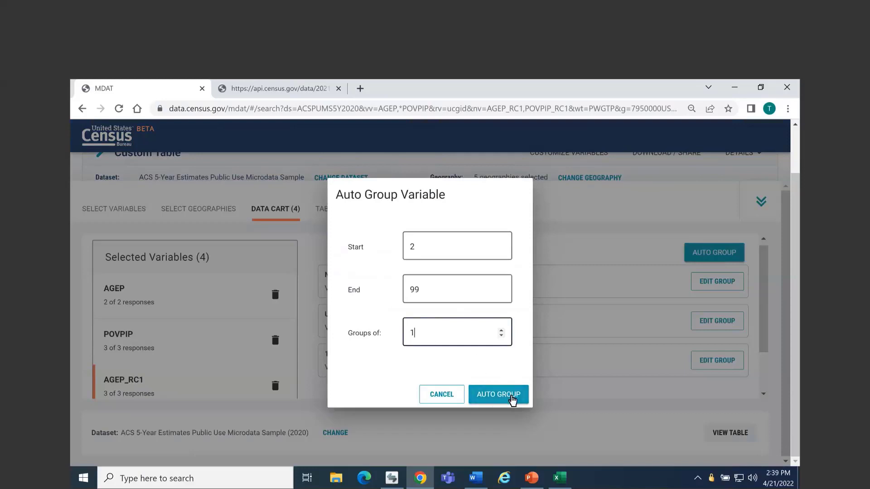
pyautogui.click(512, 398)
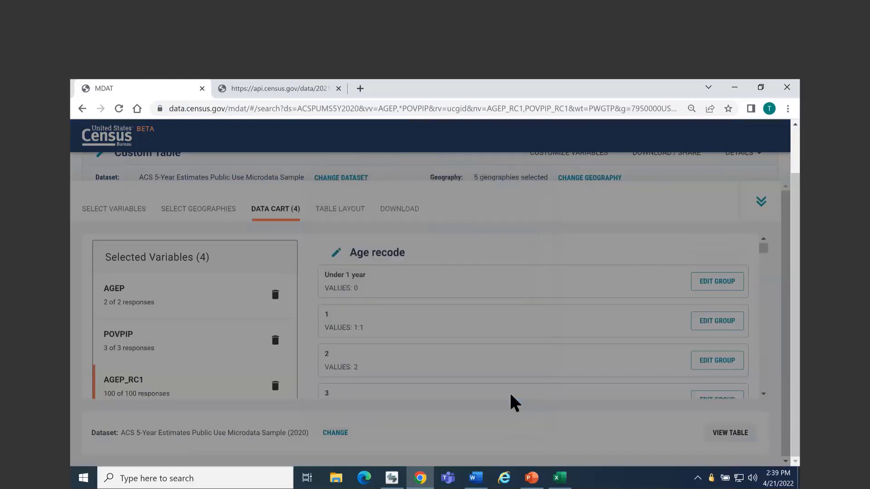
pyautogui.scroll(-4, 527, 346)
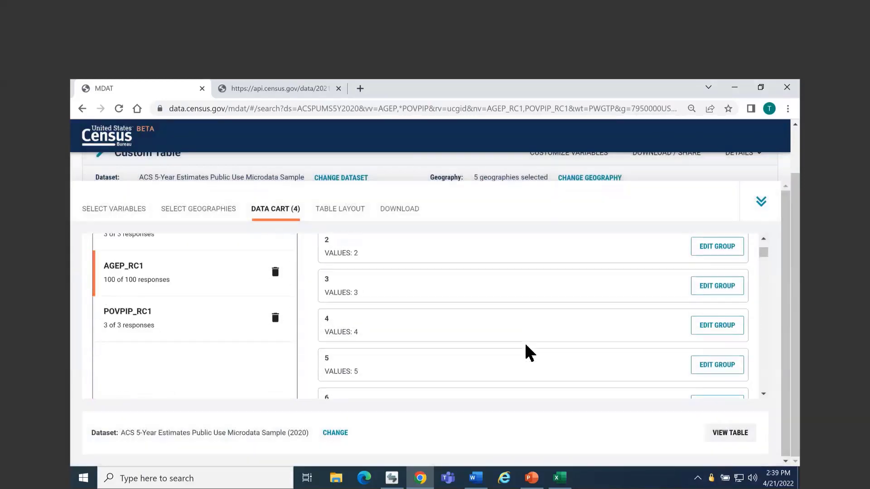
pyautogui.scroll(-15, 526, 344)
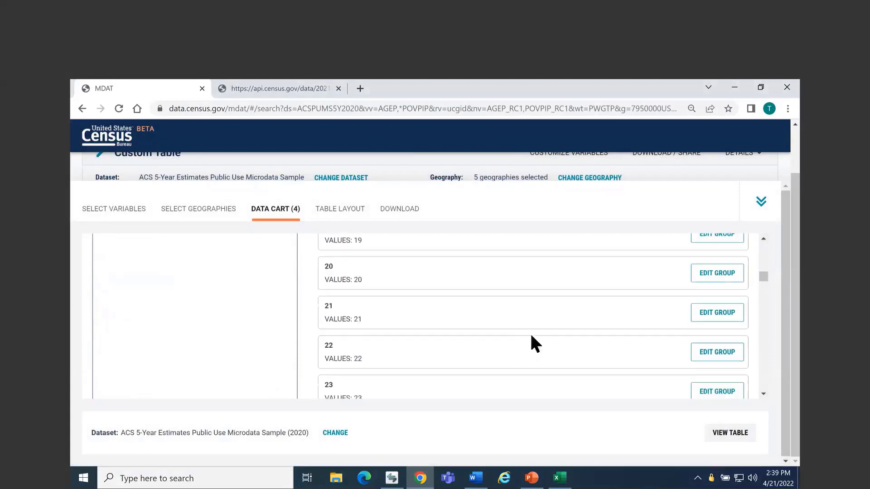
pyautogui.scroll(20, 521, 309)
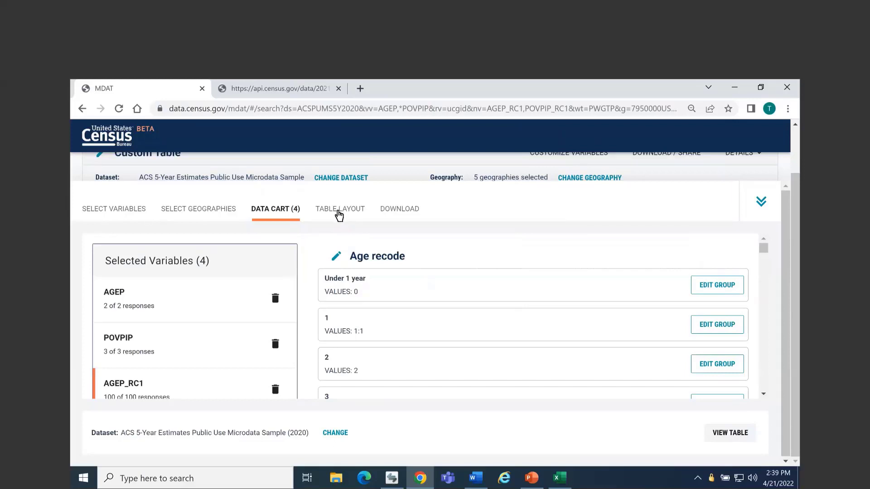
# Step: Open the table layout and move Selected Geographies from the rows to the columns
pyautogui.scroll(-3, 268, 316)
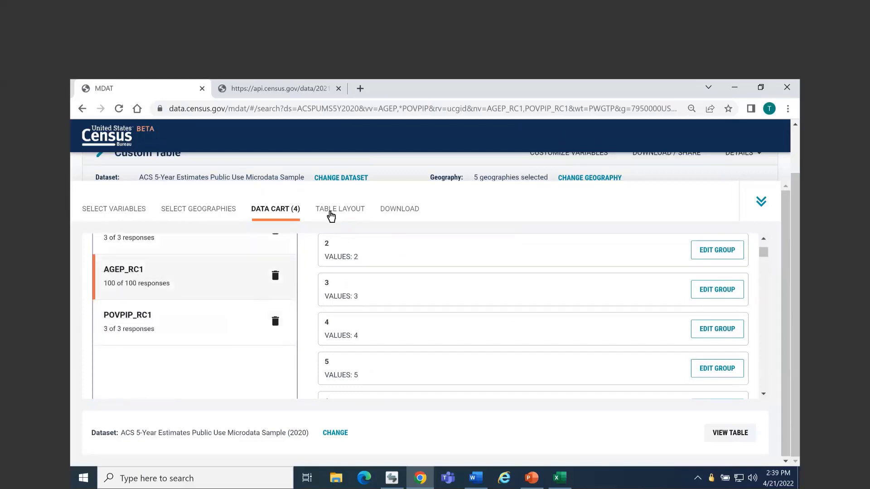
pyautogui.click(331, 216)
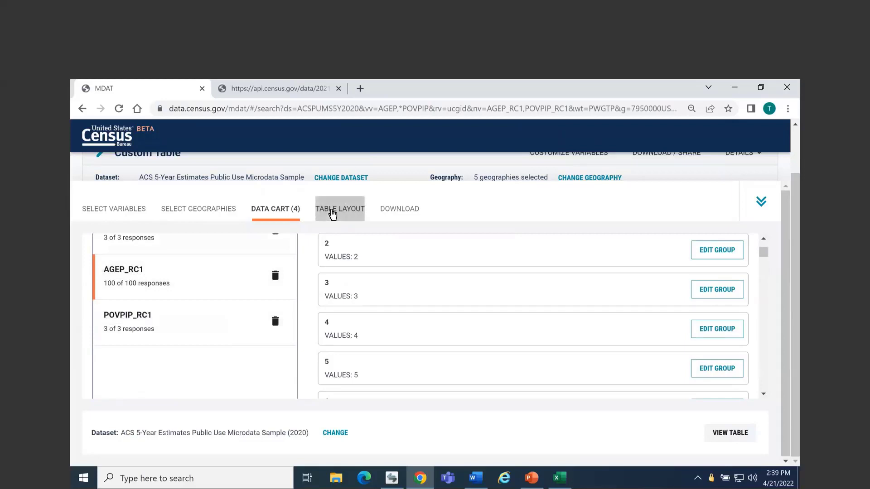
pyautogui.scroll(-3, 249, 335)
pyautogui.scroll(1, 250, 337)
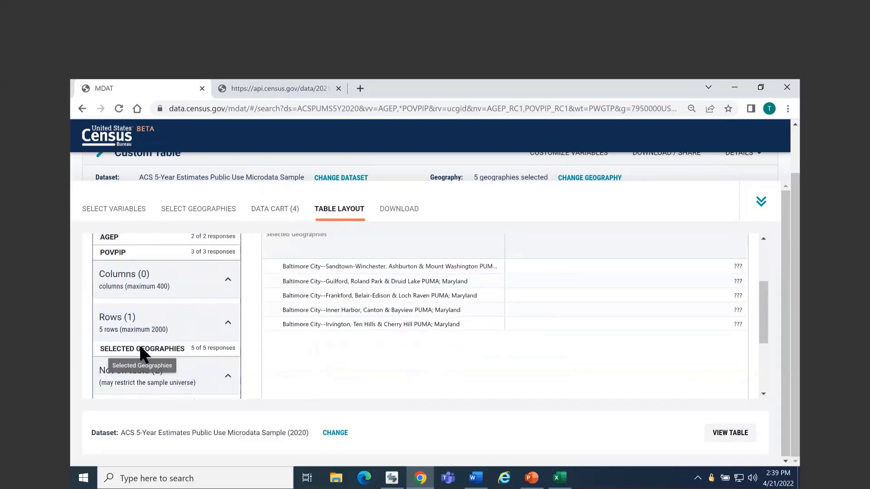
pyautogui.moveTo(139, 347); pyautogui.dragTo(137, 305)
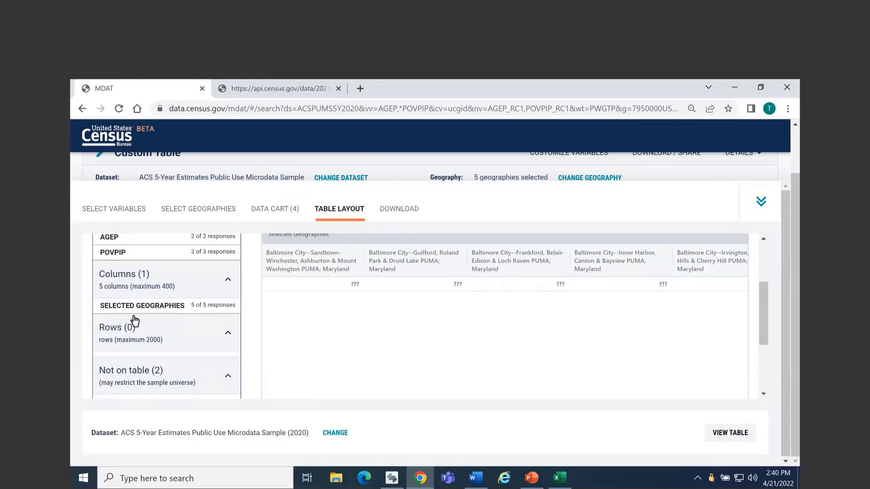
# Step: Move the recoded variables AGEP_RC1 and POVPIP_RC1 from Not on table into the rows, with POVPIP_RC1 nested under AGEP_RC1
pyautogui.scroll(-1, 124, 358)
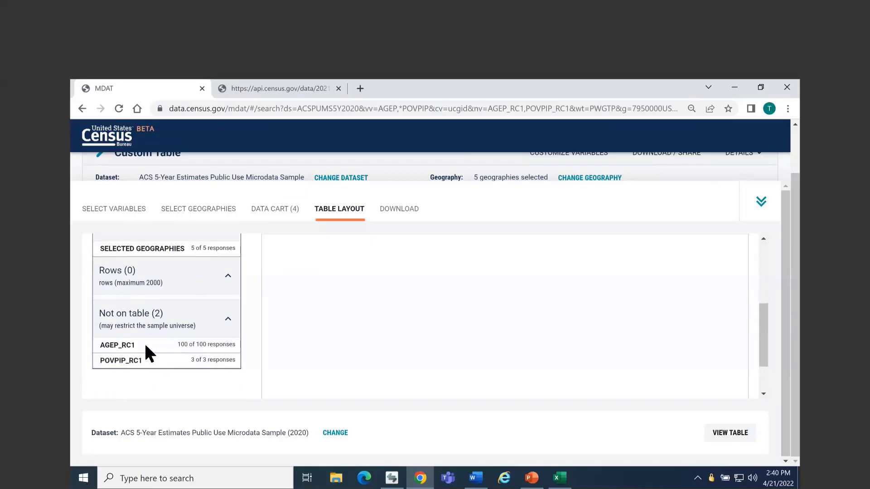
pyautogui.scroll(1, 131, 317)
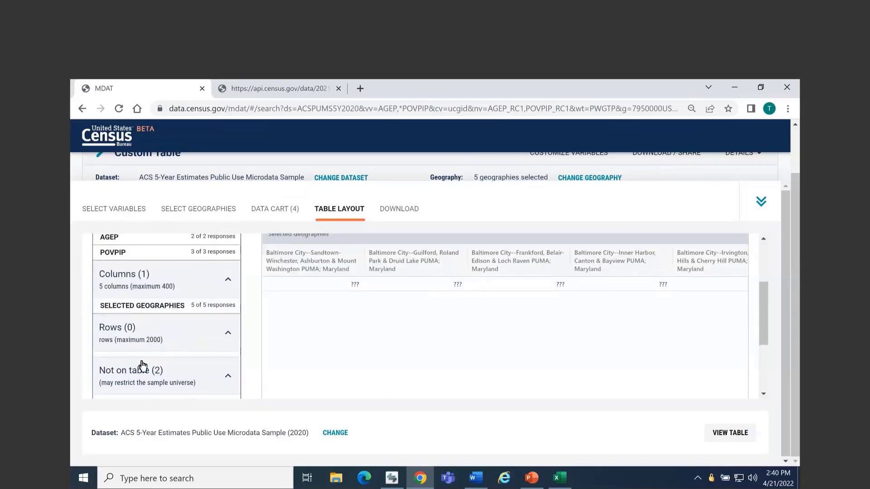
pyautogui.scroll(-1, 142, 366)
pyautogui.moveTo(145, 339); pyautogui.dragTo(136, 300)
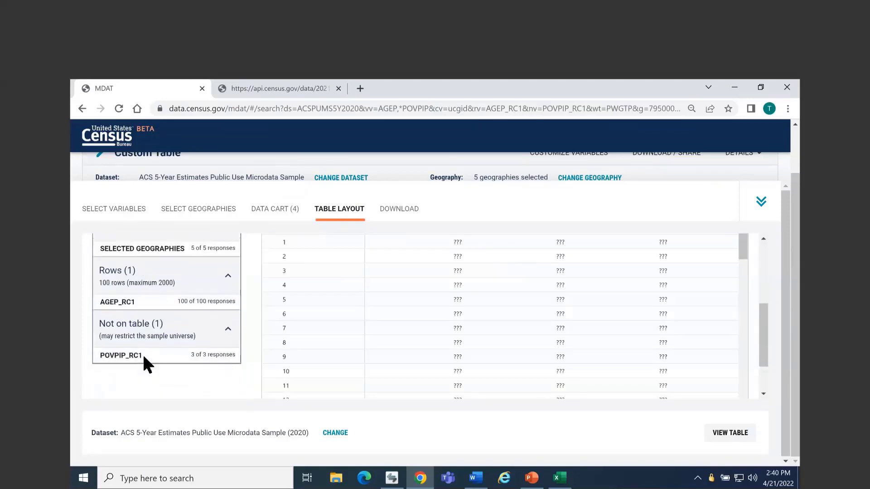
pyautogui.moveTo(144, 357); pyautogui.dragTo(143, 316)
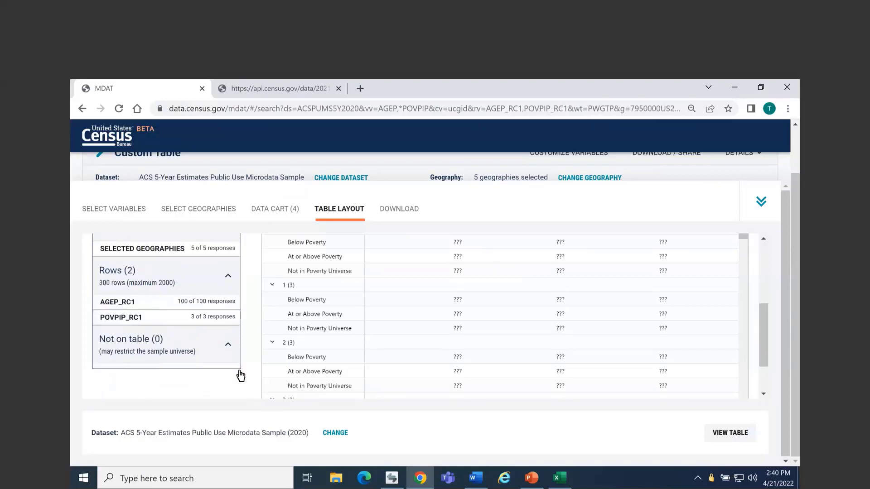
# Step: Compare both nesting orders of the row variables and place POVPIP_RC1 above AGEP_RC1, so ages are listed within each poverty group
pyautogui.scroll(1, 240, 376)
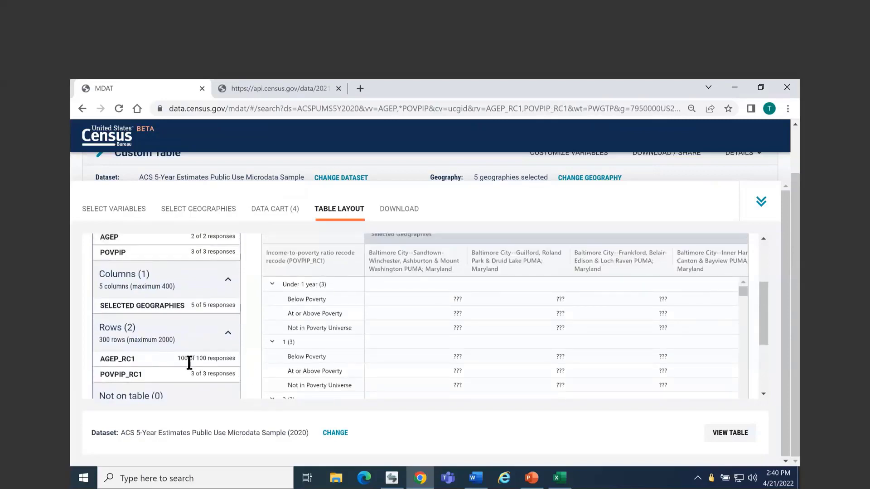
pyautogui.moveTo(133, 371); pyautogui.dragTo(136, 354)
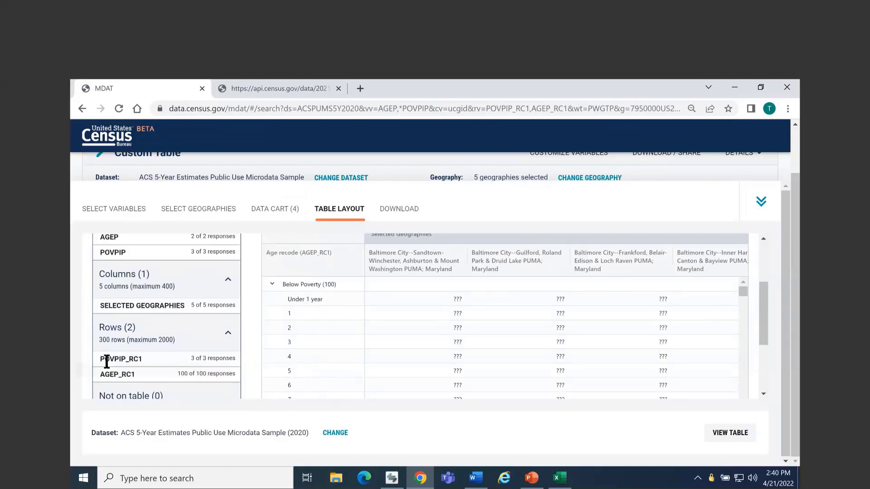
pyautogui.moveTo(146, 362)
pyautogui.mouseDown()
pyautogui.moveTo(149, 379)
pyautogui.moveTo(148, 367)
pyautogui.mouseUp()
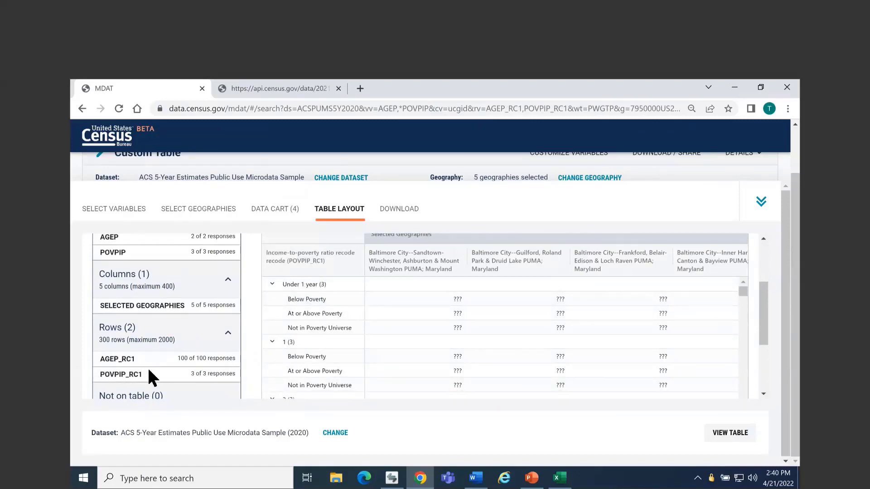
pyautogui.scroll(1, 284, 341)
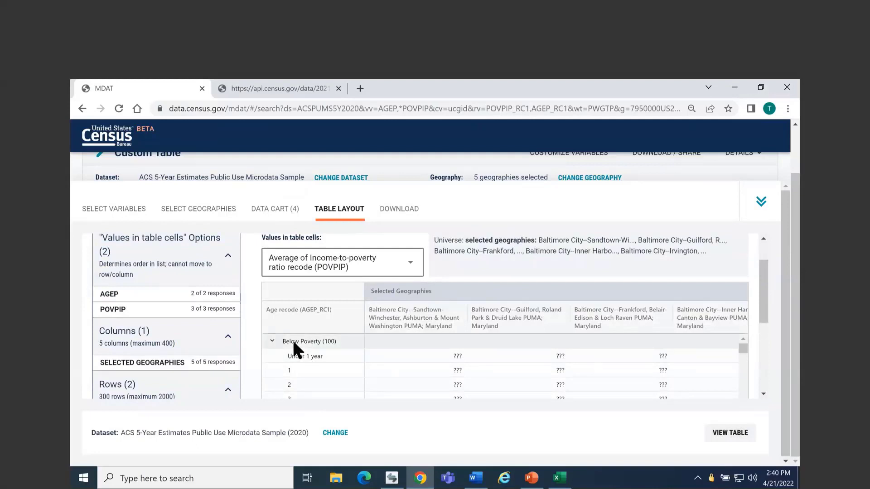
pyautogui.scroll(-4, 306, 356)
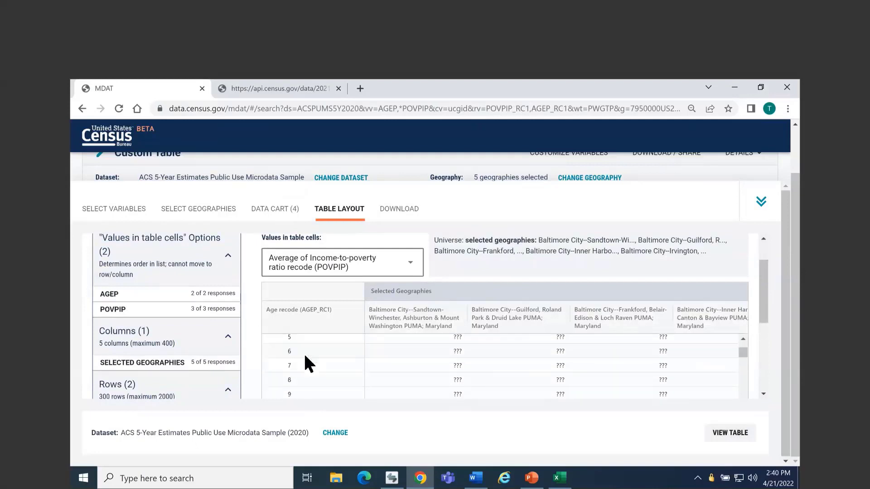
# Step: Check the age rows under both poverty groups in the layout preview, and generate the custom table
pyautogui.scroll(-18, 305, 357)
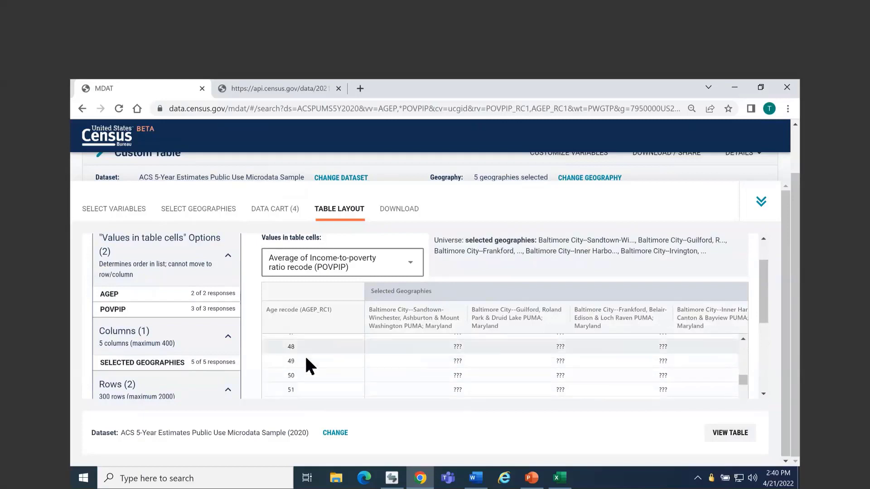
pyautogui.scroll(-12, 306, 359)
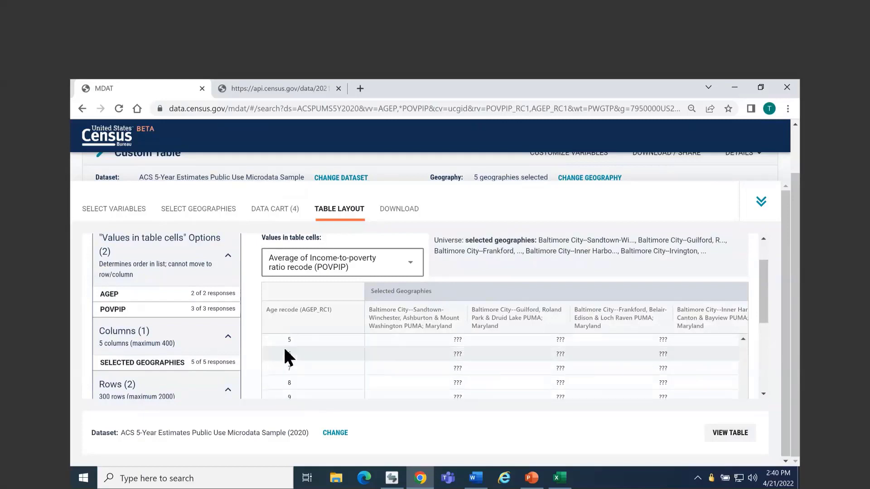
pyautogui.scroll(1, 279, 370)
pyautogui.click(272, 365)
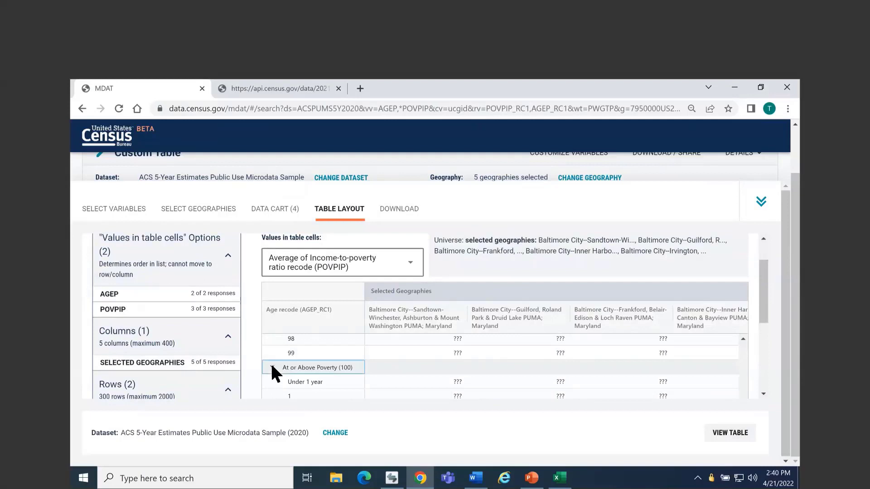
pyautogui.click(730, 433)
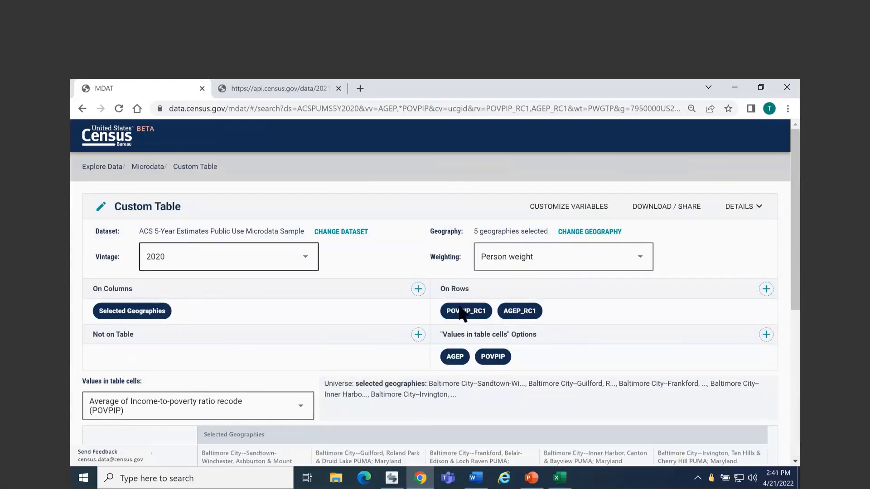
# Step: Review the weighting options for the custom table, keeping Person weight selected
pyautogui.click(581, 267)
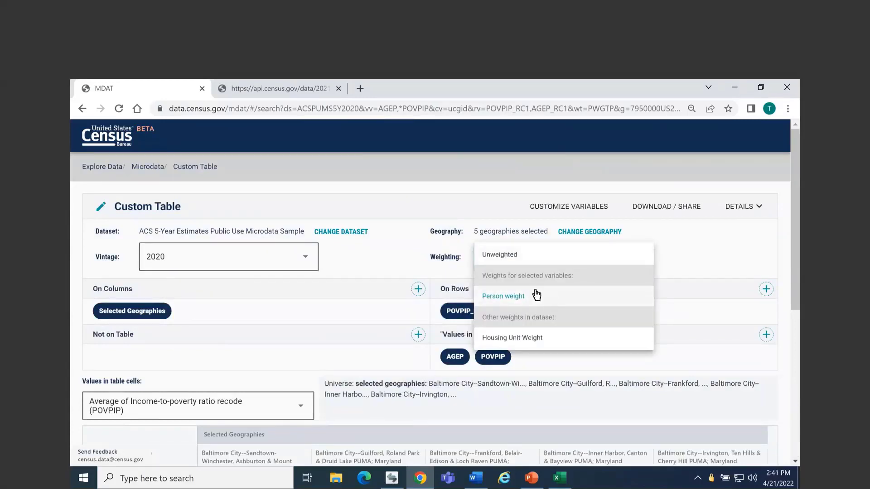
pyautogui.click(434, 259)
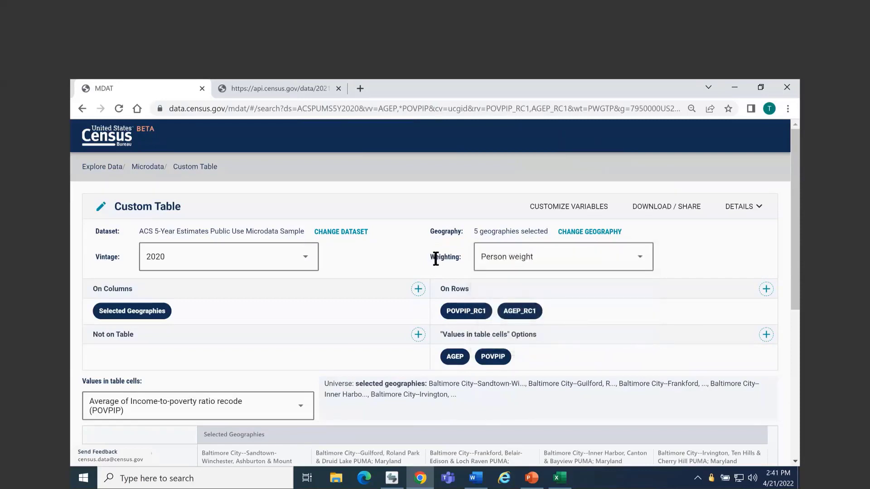
pyautogui.click(501, 255)
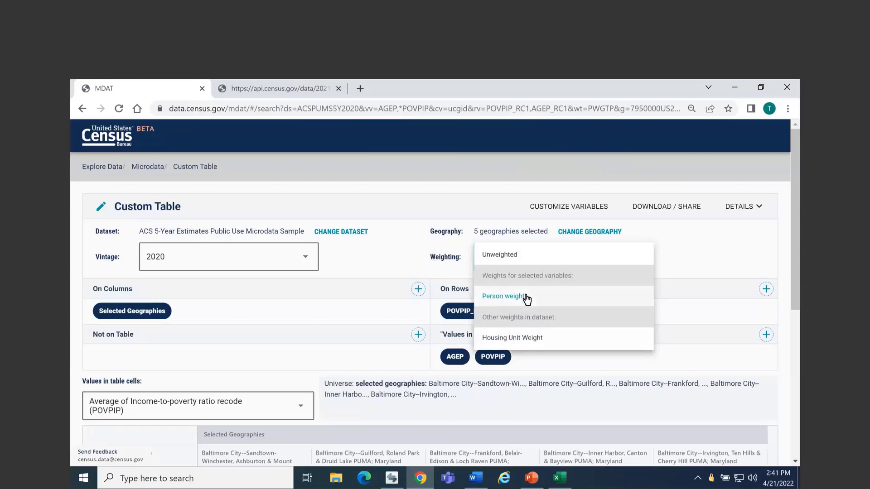
pyautogui.click(738, 253)
# Step: Set the values in the table cells to Count instead of the average income-to-poverty ratio
pyautogui.scroll(-1, 721, 248)
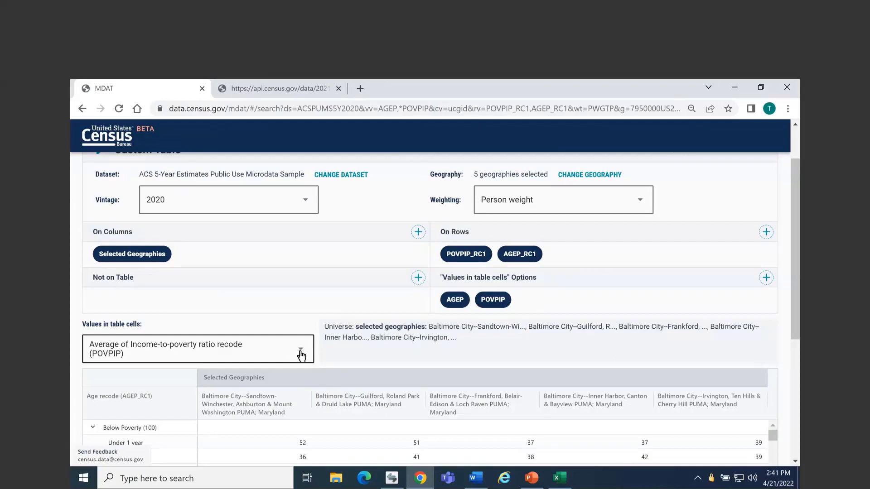
pyautogui.click(153, 354)
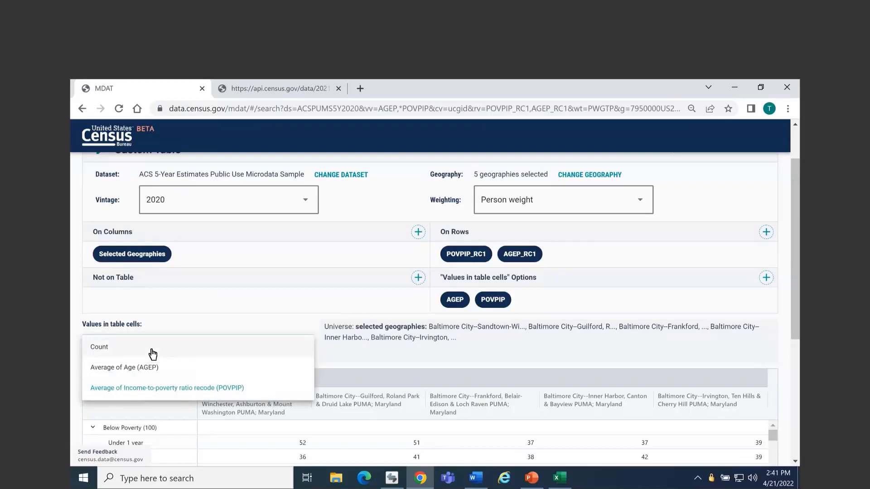
pyautogui.click(109, 352)
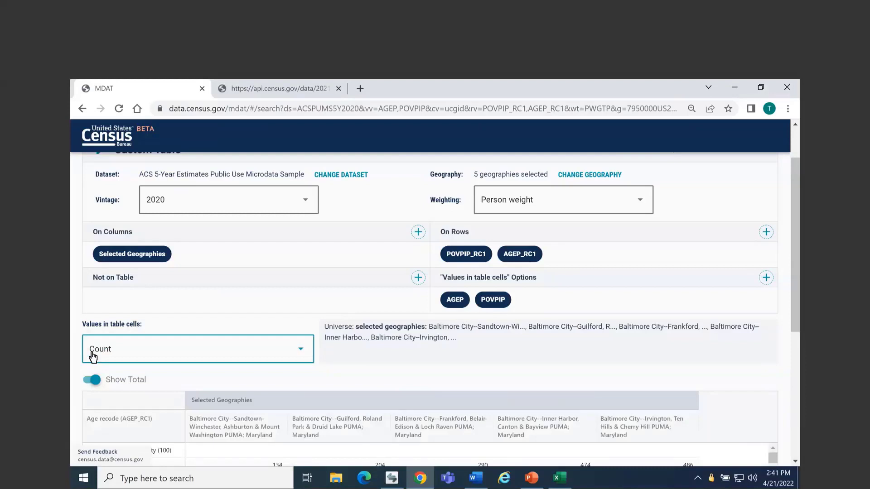
pyautogui.click(336, 359)
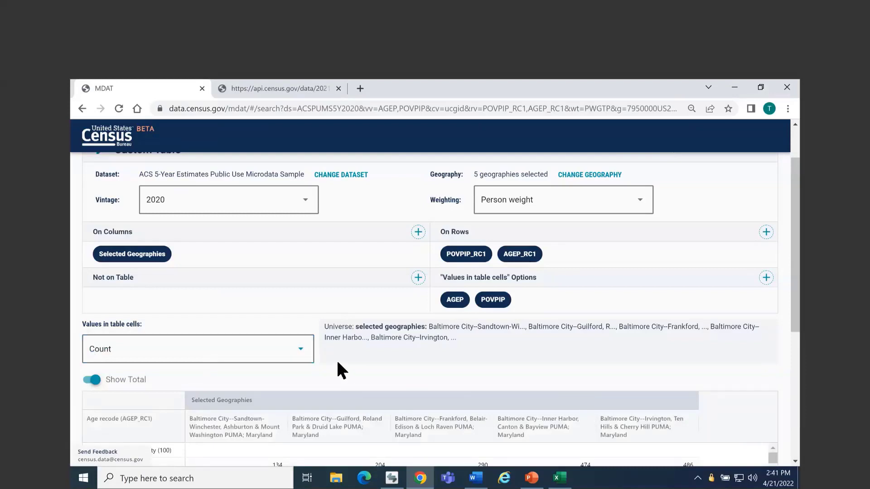
# Step: Examine the below-poverty counts by single year of age across the Baltimore City PUMAs, starting with the Under 1 year row
pyautogui.scroll(-1, 336, 359)
pyautogui.scroll(-1, 333, 359)
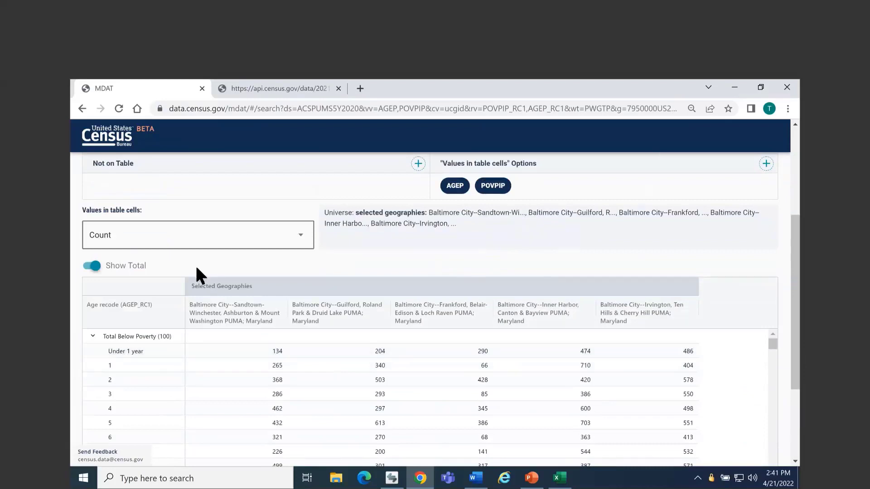
pyautogui.scroll(-1, 352, 200)
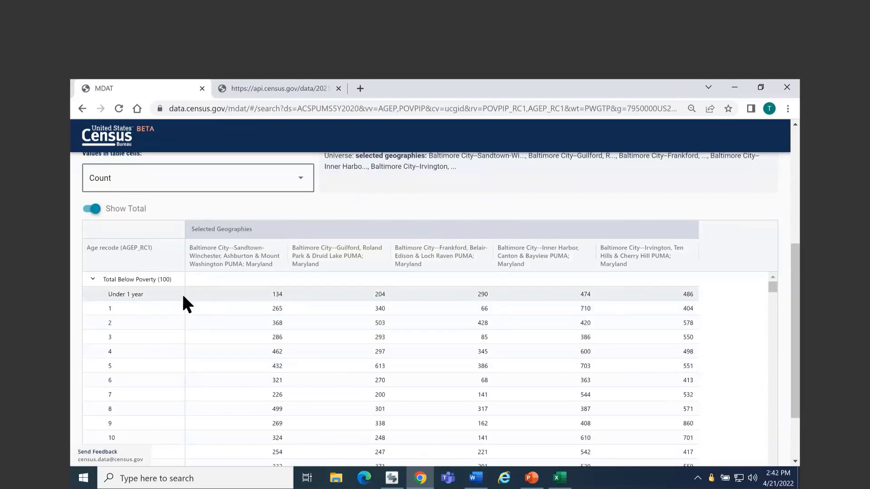
pyautogui.click(211, 289)
pyautogui.press('Left')
pyautogui.press('Up')
pyautogui.press('Down')
pyautogui.press('Right')
pyautogui.press('Right')
pyautogui.press('Right')
pyautogui.press('Right')
pyautogui.press('Right')
pyautogui.press('Left')
pyautogui.press('Left')
pyautogui.press('Left')
pyautogui.press('Left')
pyautogui.scroll(-2, 770, 333)
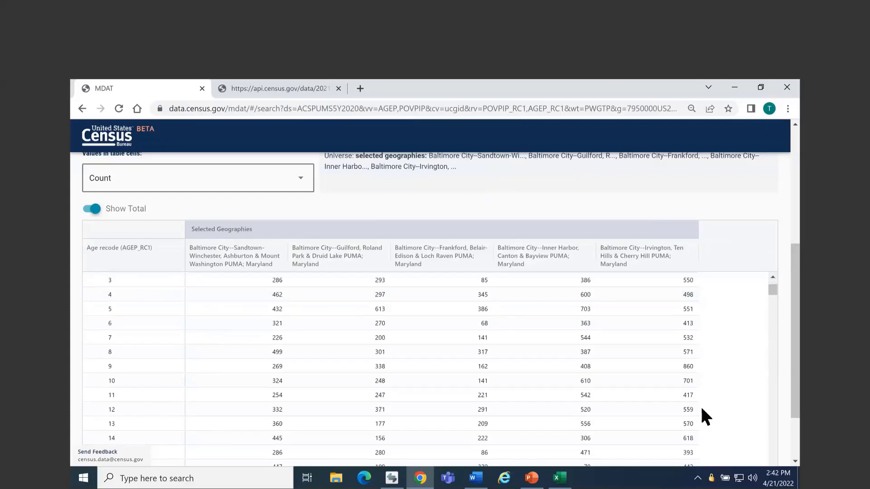
pyautogui.moveTo(572, 487)
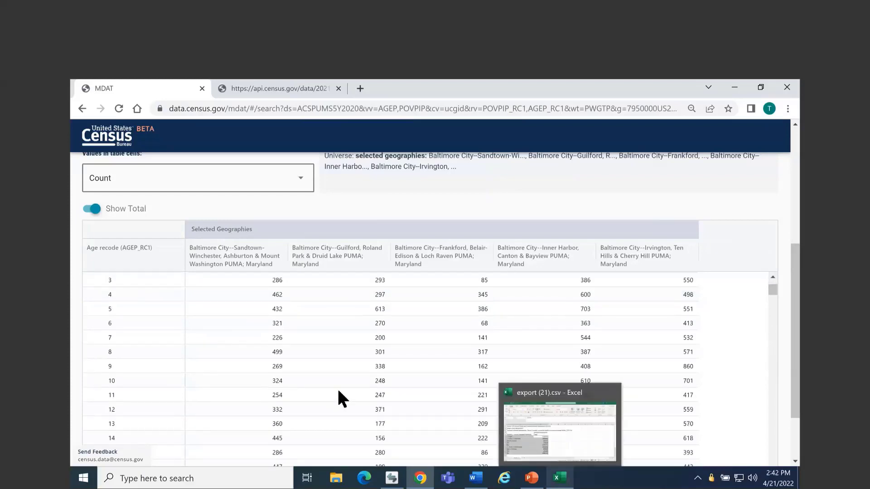
pyautogui.scroll(-15, 338, 391)
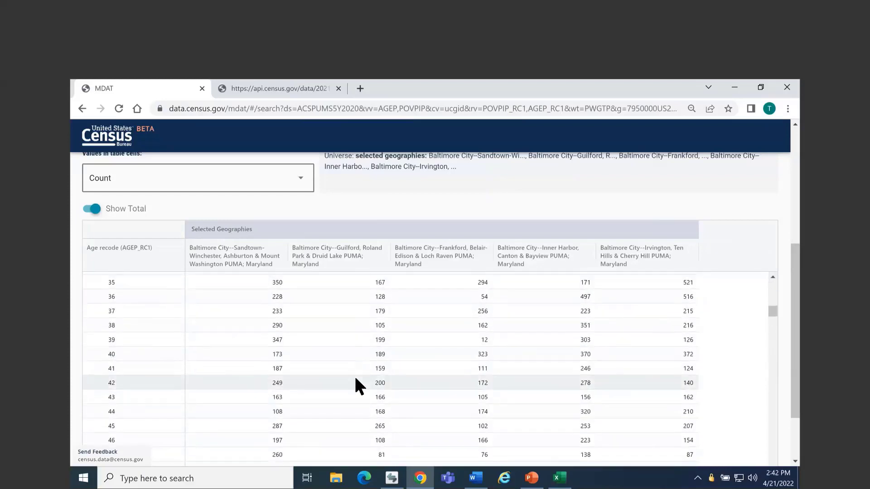
pyautogui.scroll(-2, 355, 381)
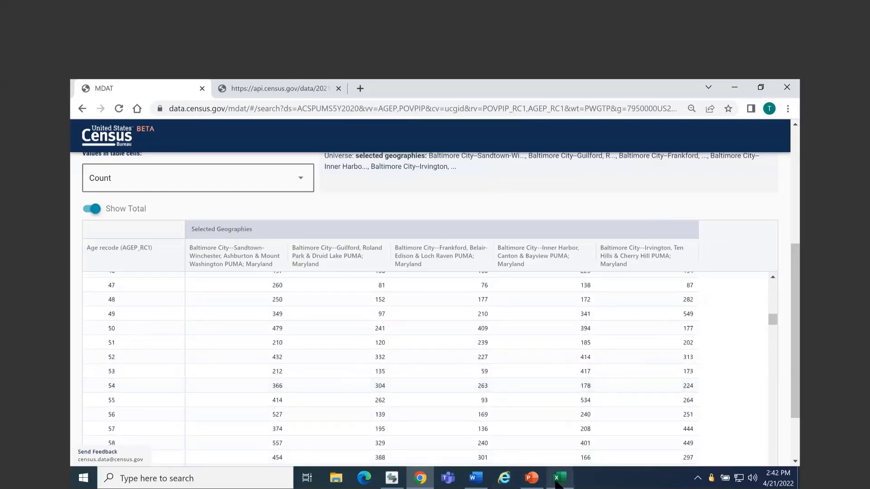
# Step: Switch to the Microdata Access presentation in PowerPoint
pyautogui.click(530, 477)
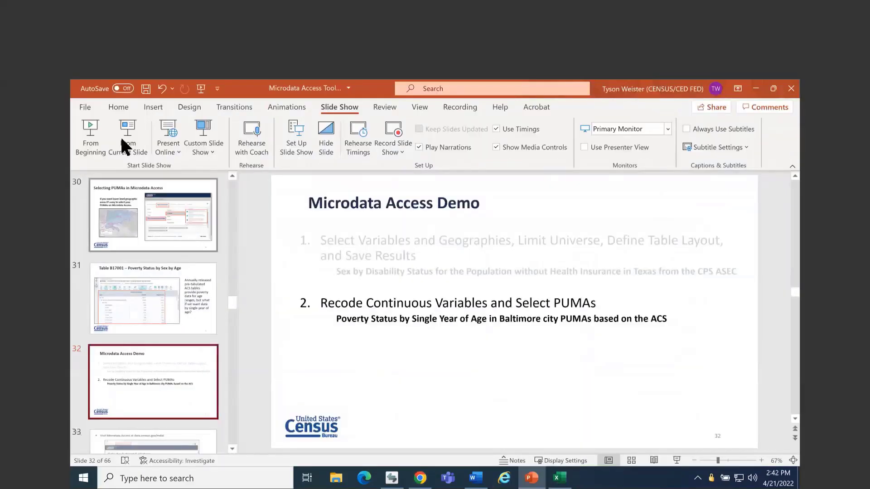